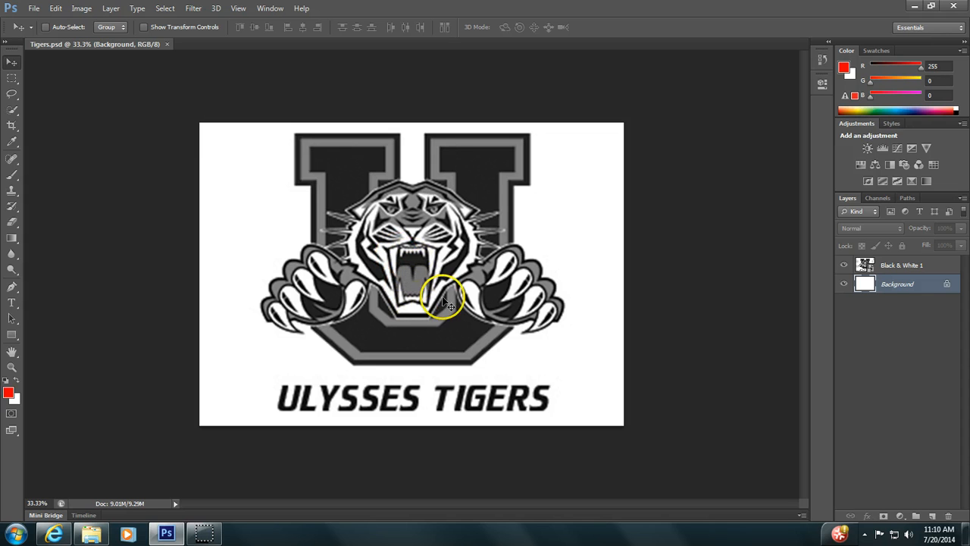
Rasterize the Black & White 1 layer
left_click(892, 265)
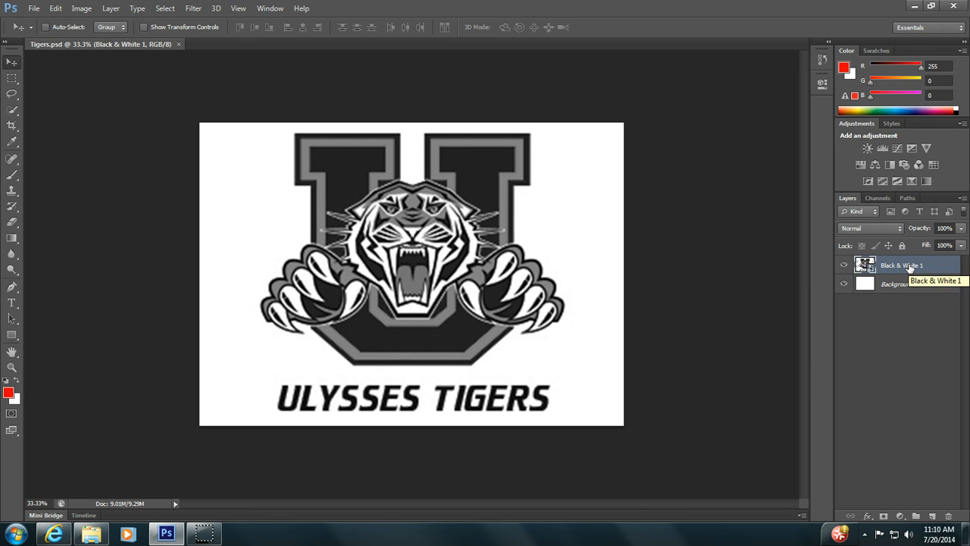
right_click(909, 267)
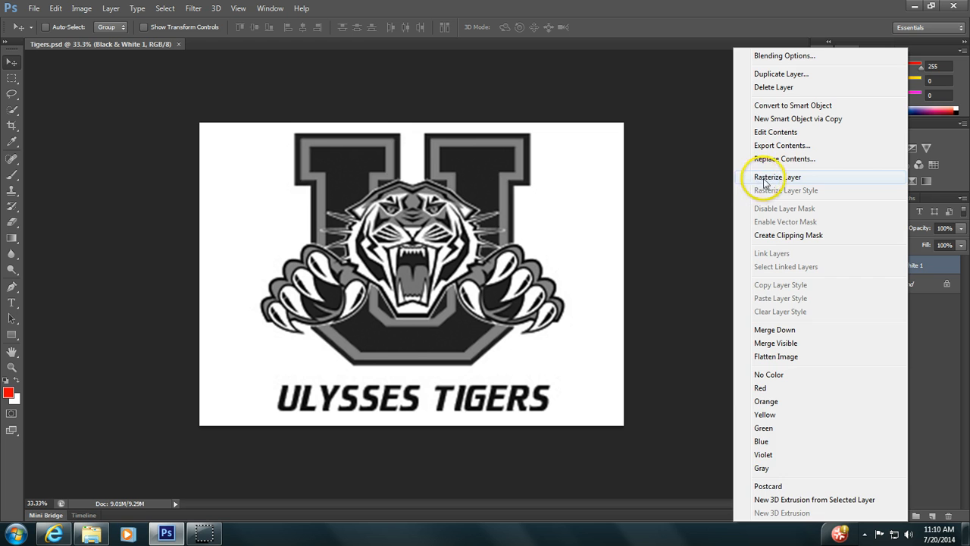
left_click(700, 194)
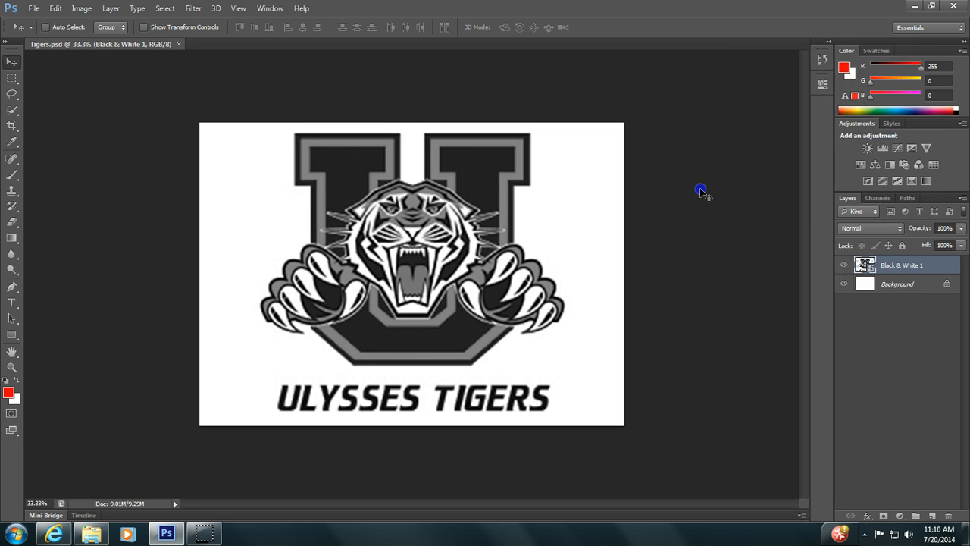
right_click(905, 266)
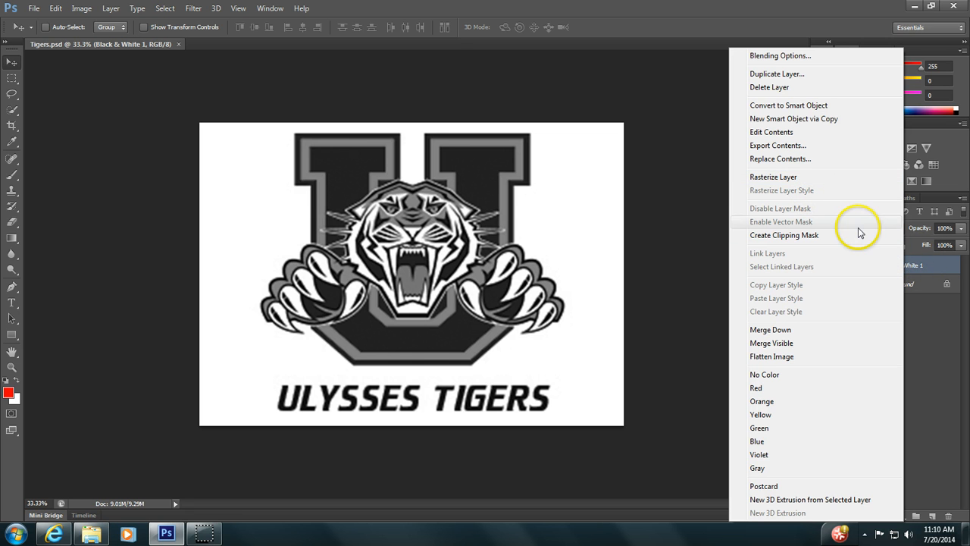
left_click(771, 177)
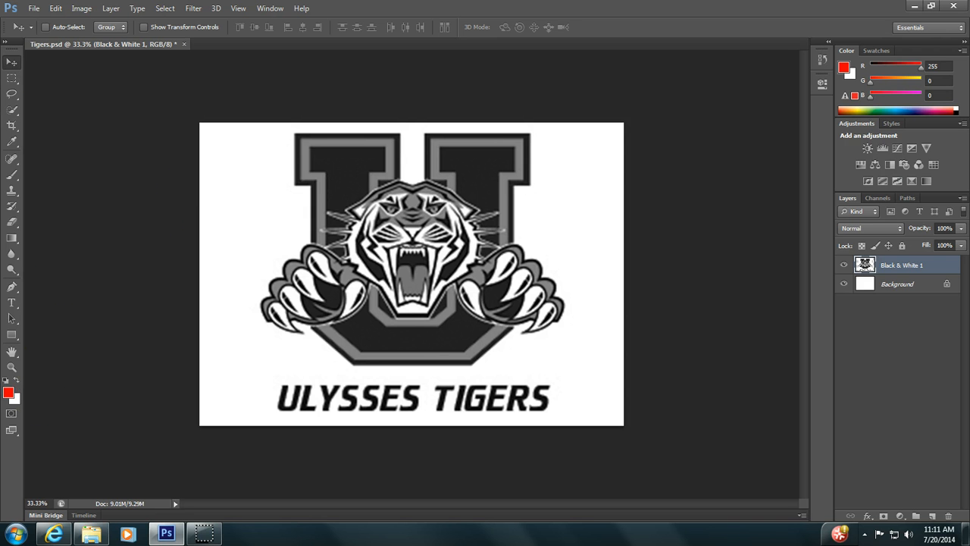
Activate the Brush tool and set its brush size to 60 px
left_click(16, 176)
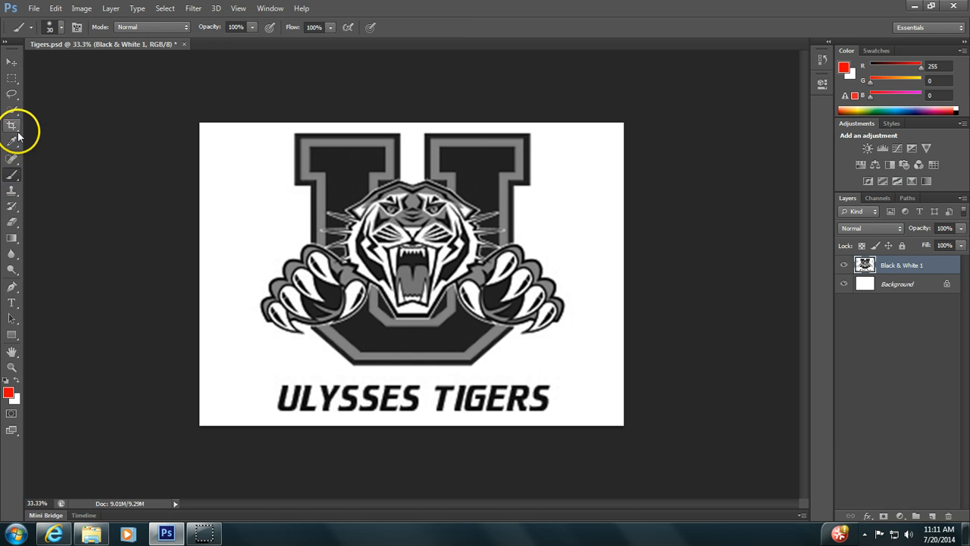
left_click(12, 180)
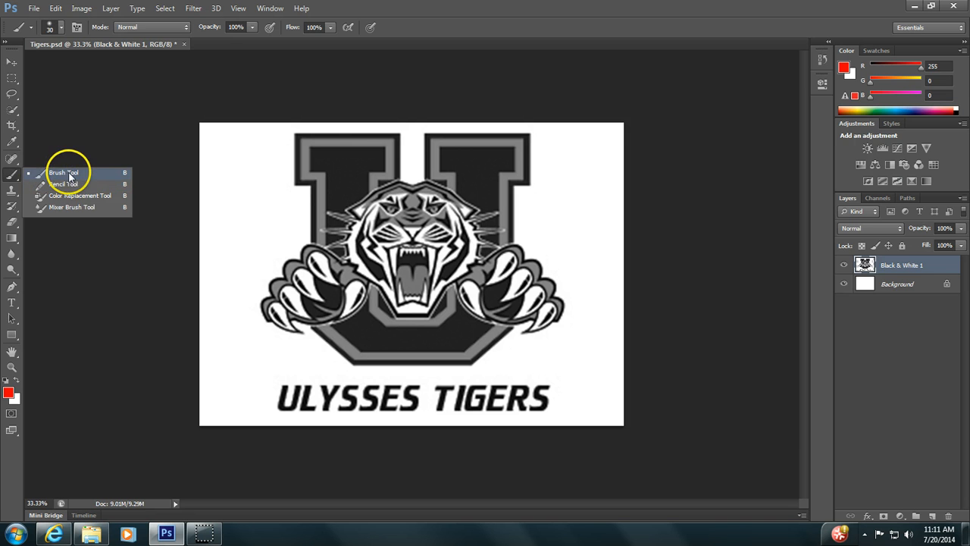
left_click(10, 176)
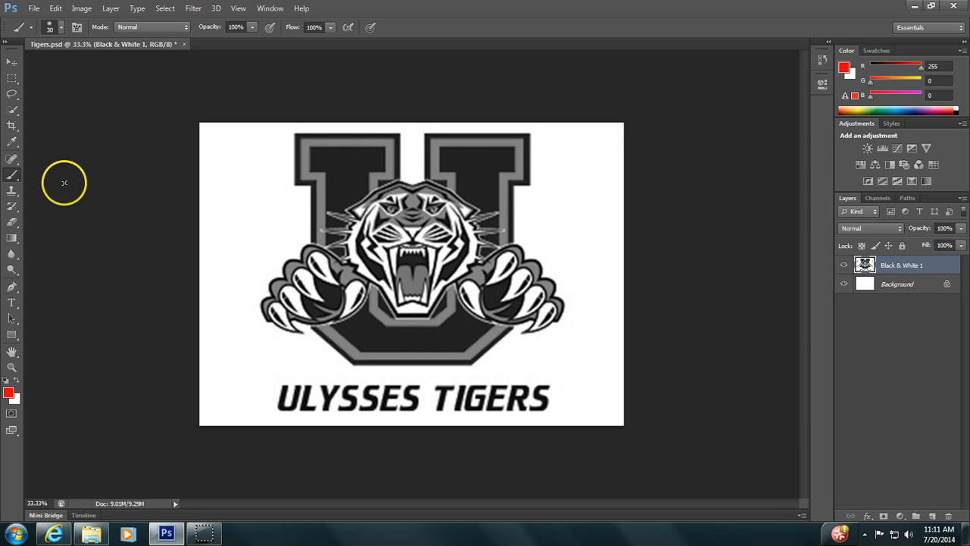
left_click(62, 28)
double_click(110, 50)
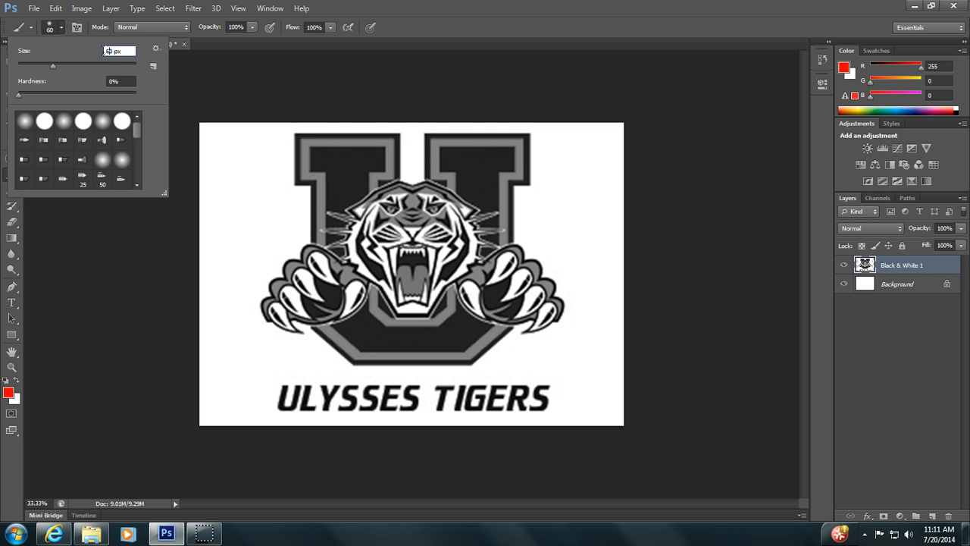
left_click(138, 54)
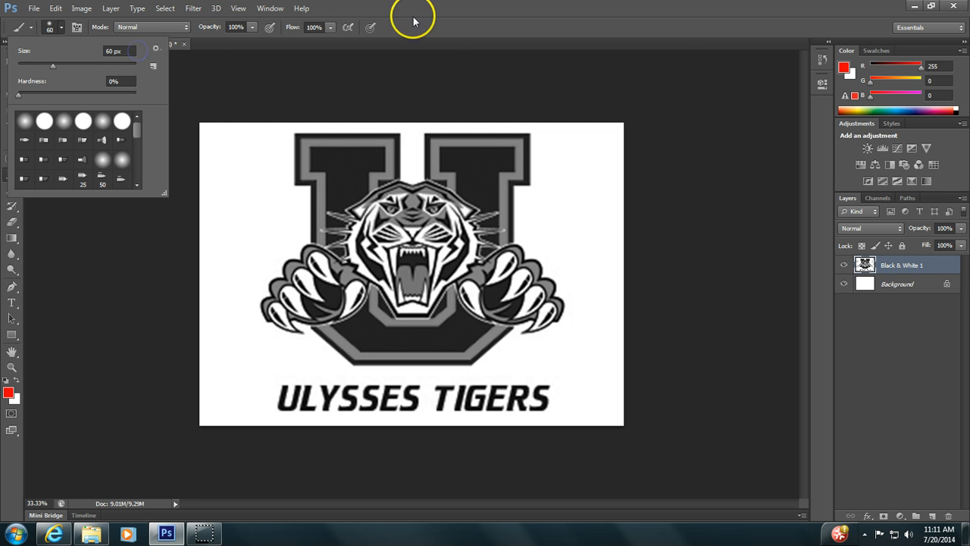
left_click(452, 19)
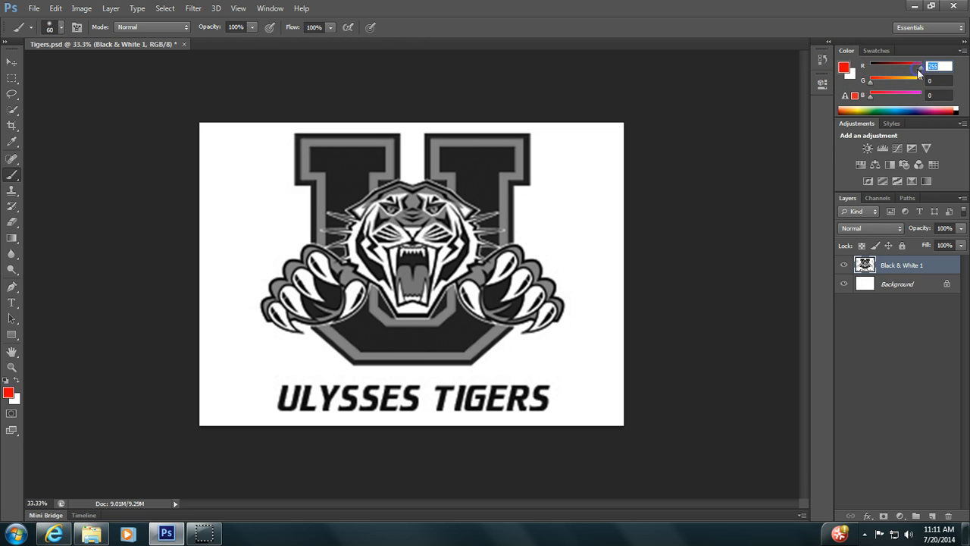
Set the foreground colour to orange with R 255, G 165 and B 0
type("255")
key("Tab")
type("16")
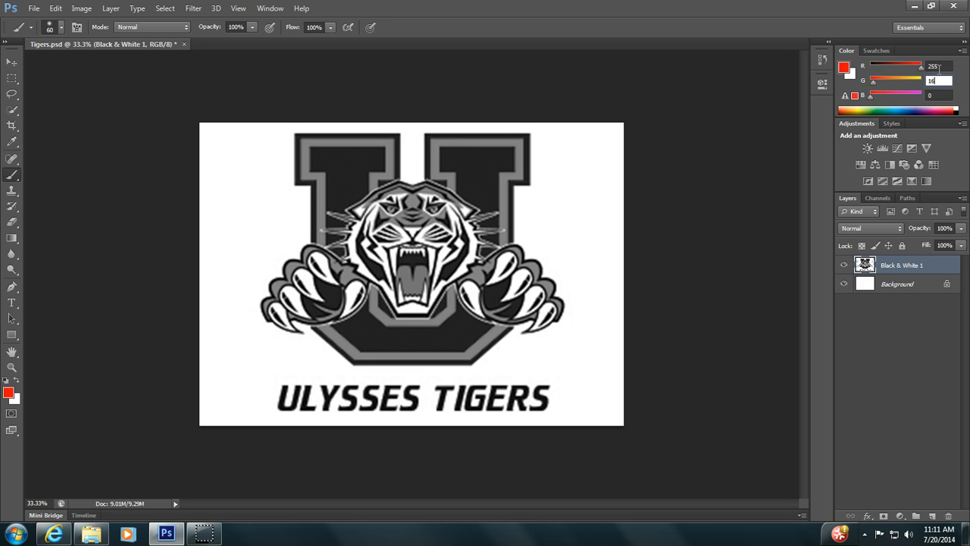
type("5")
key("Tab")
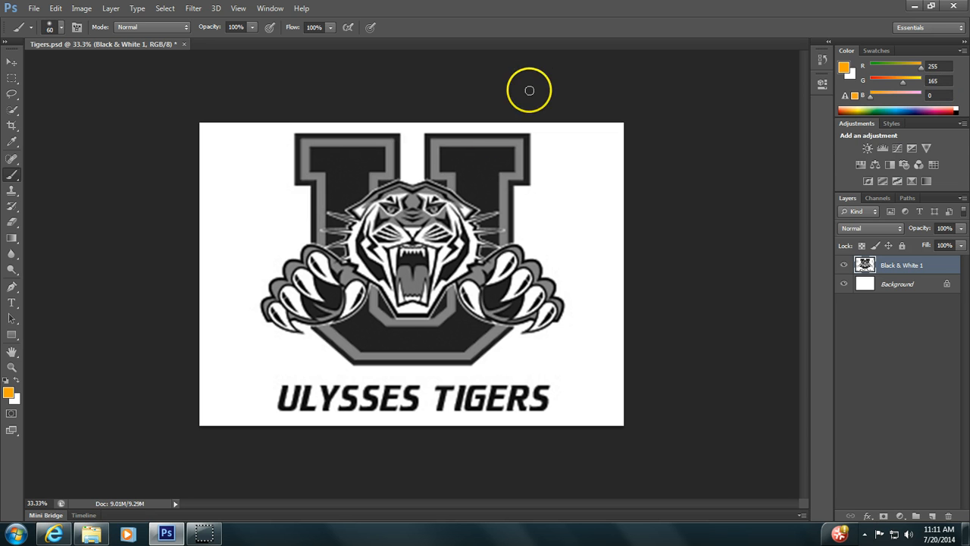
Paint the grey inner outline of the large letter U orange, including the short section beneath the tiger's chin
left_click(388, 142)
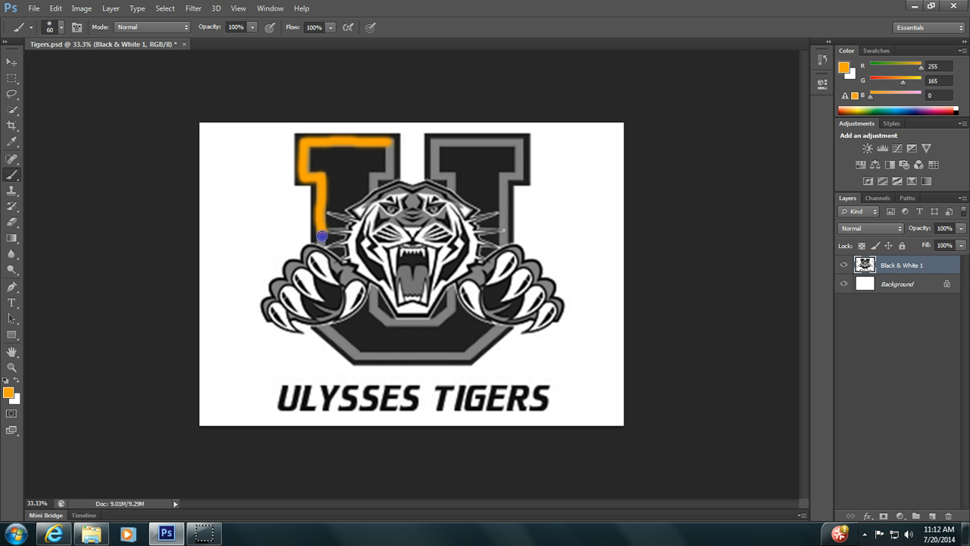
left_click(391, 141)
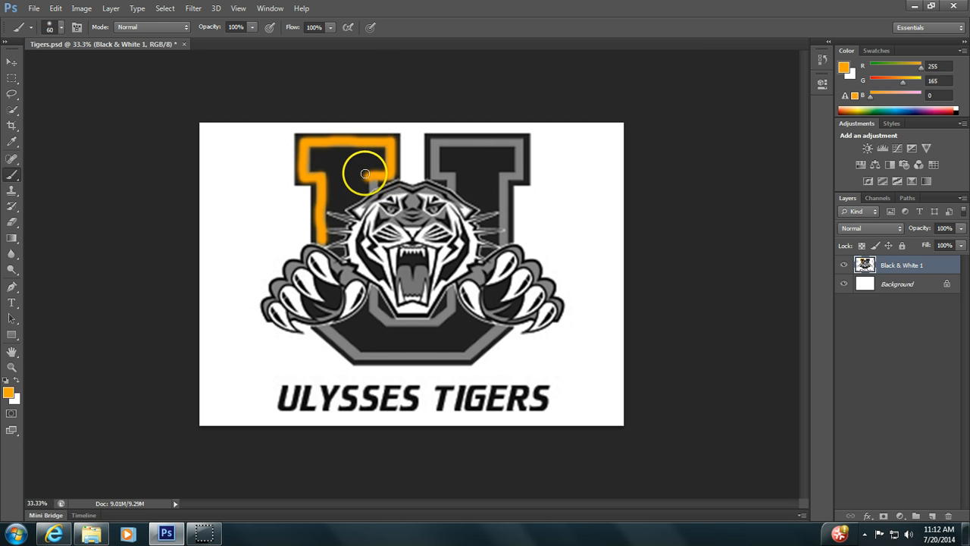
left_click(390, 143)
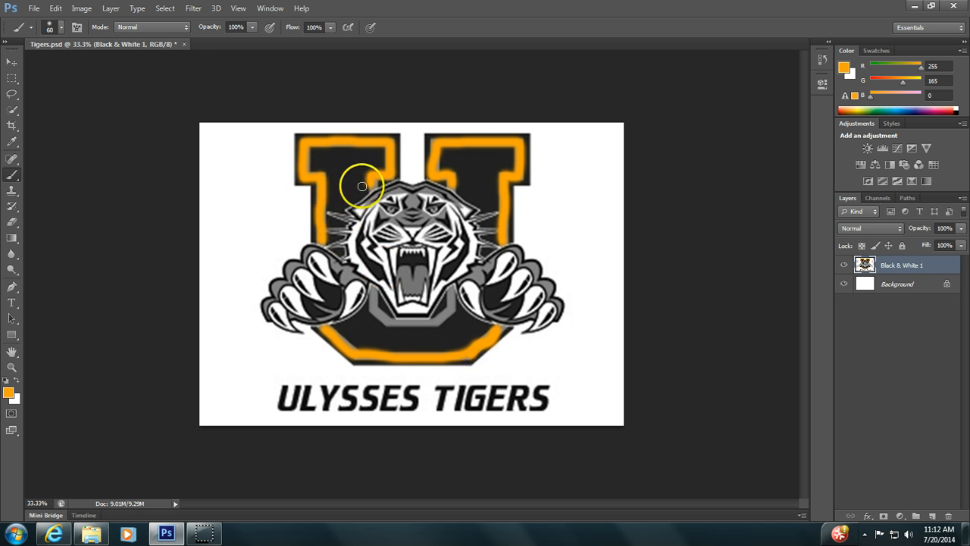
left_click_drag(373, 291, 373, 291)
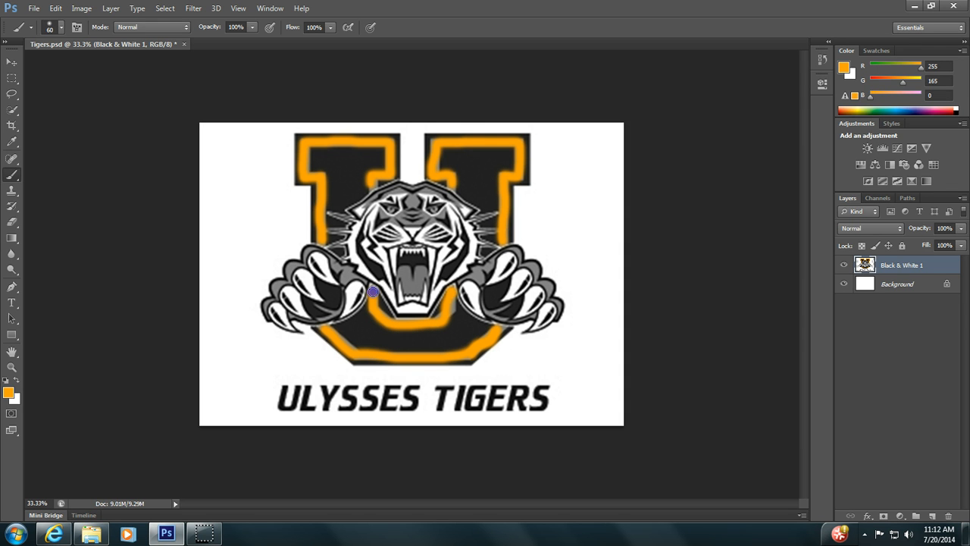
left_click_drag(449, 315, 449, 315)
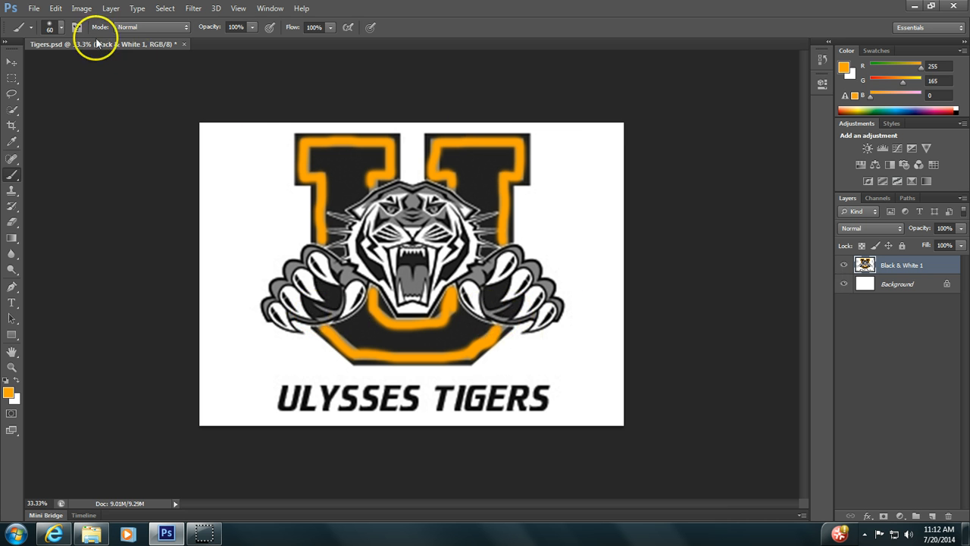
Set the brush size to 30 px for the finer areas
left_click(60, 28)
left_click(120, 52)
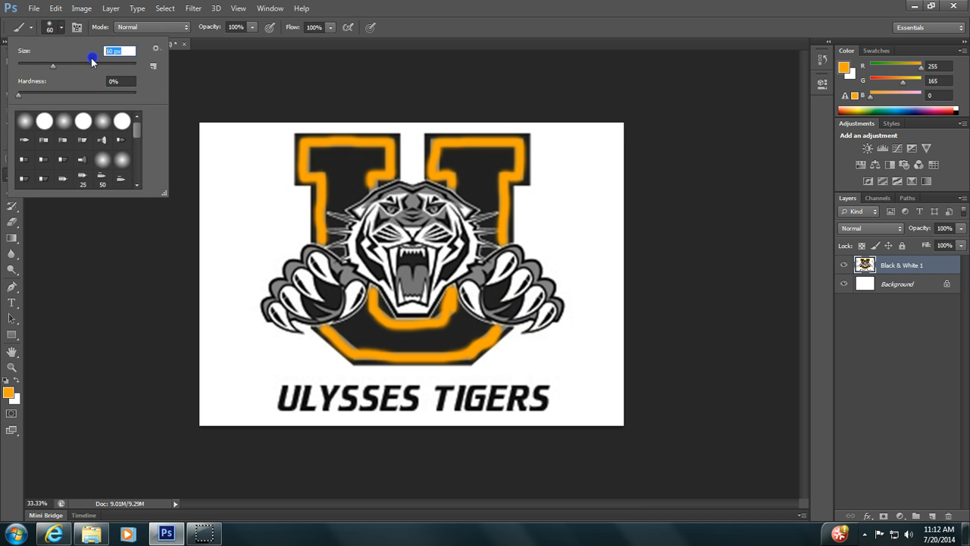
type("30")
key("Return")
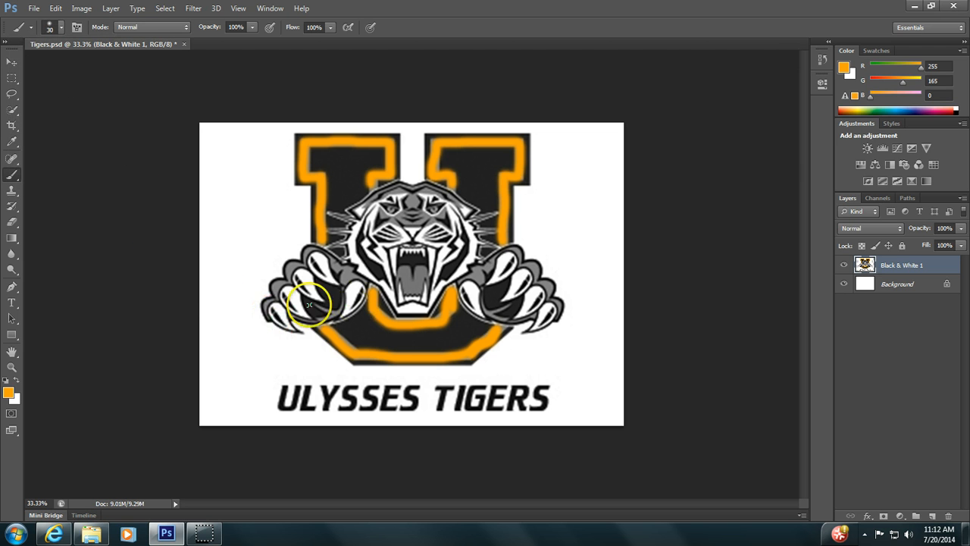
Paint the grey fur and pad lines of the tiger's left-hand paw orange
left_click(267, 318)
left_click(275, 298)
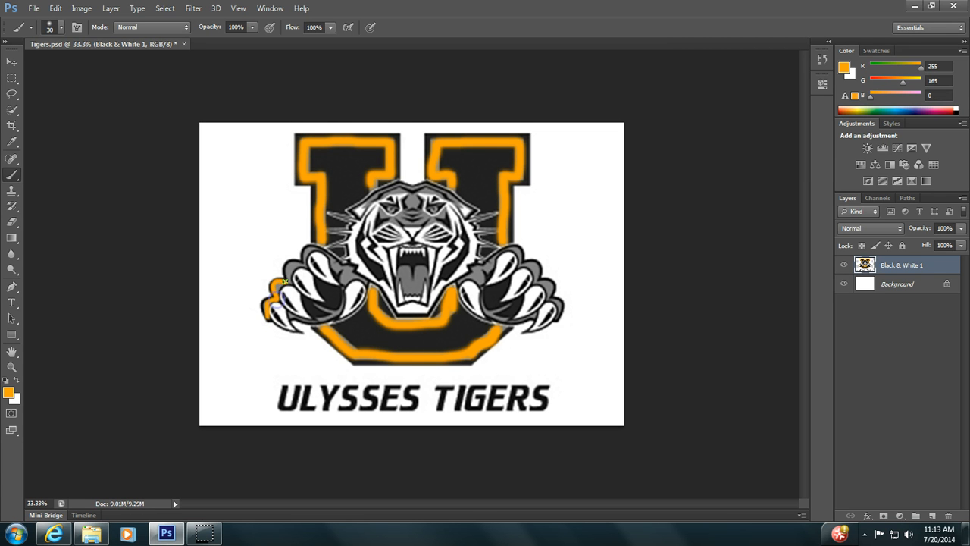
left_click(285, 282)
mouse_move(288, 281)
left_mouse_down()
mouse_move(295, 265)
mouse_move(287, 280)
left_mouse_up()
left_click(304, 263)
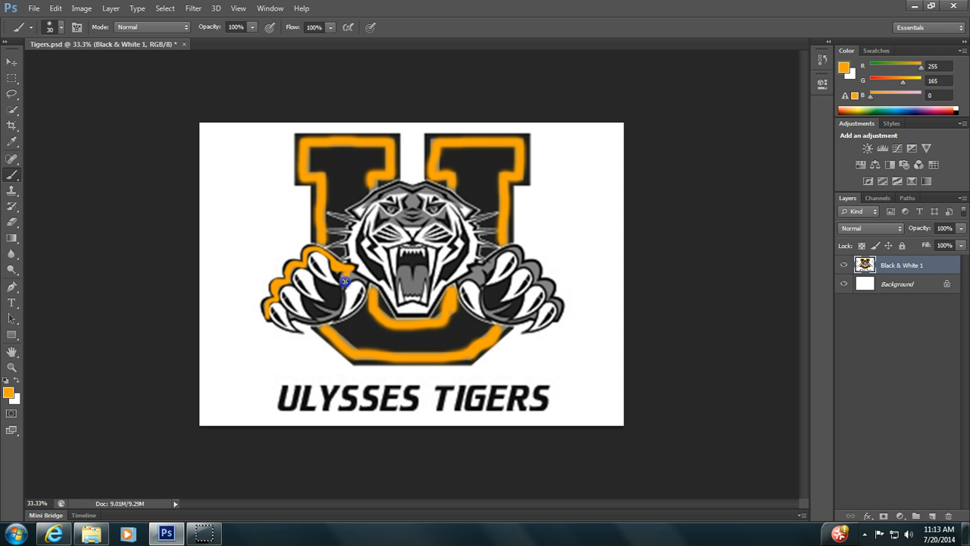
left_click_drag(345, 281, 370, 285)
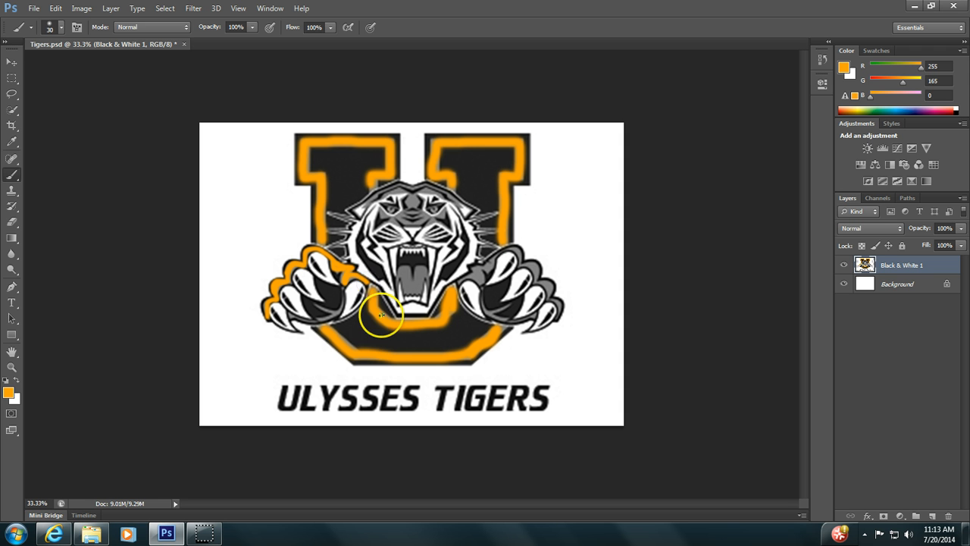
left_click(317, 305)
mouse_move(317, 305)
left_mouse_down()
mouse_move(328, 306)
mouse_move(345, 286)
left_mouse_up()
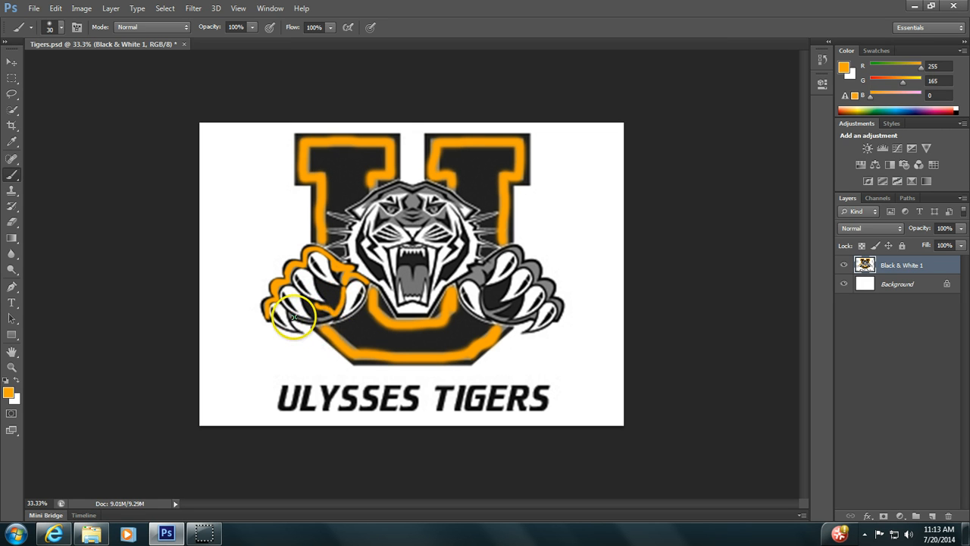
left_click(291, 317)
left_click_drag(292, 317, 337, 318)
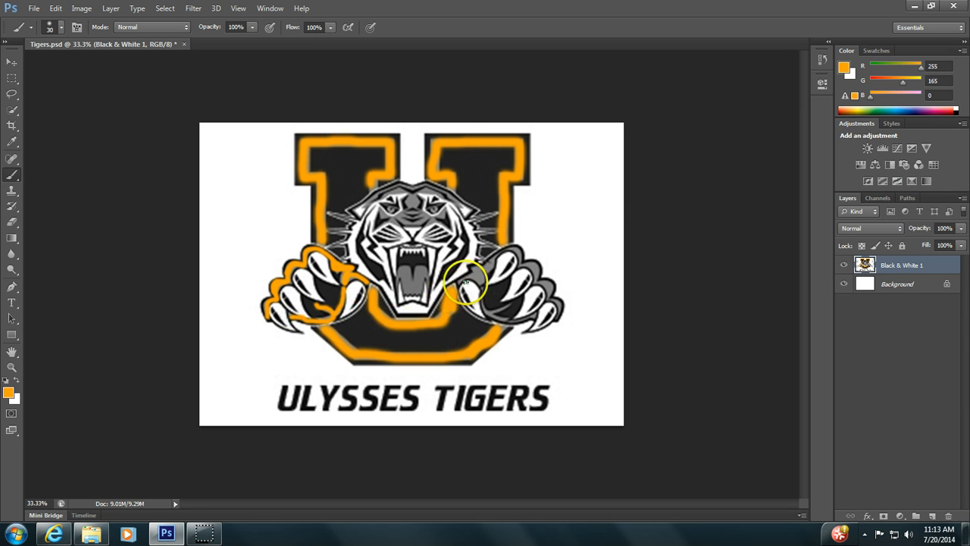
Paint the grey fur and pad lines of the tiger's right-hand paw orange
left_click(459, 281)
mouse_move(458, 281)
left_mouse_down()
mouse_move(519, 250)
mouse_move(549, 283)
mouse_move(539, 286)
mouse_move(559, 294)
mouse_move(550, 300)
mouse_move(557, 318)
left_mouse_up()
left_click(535, 283)
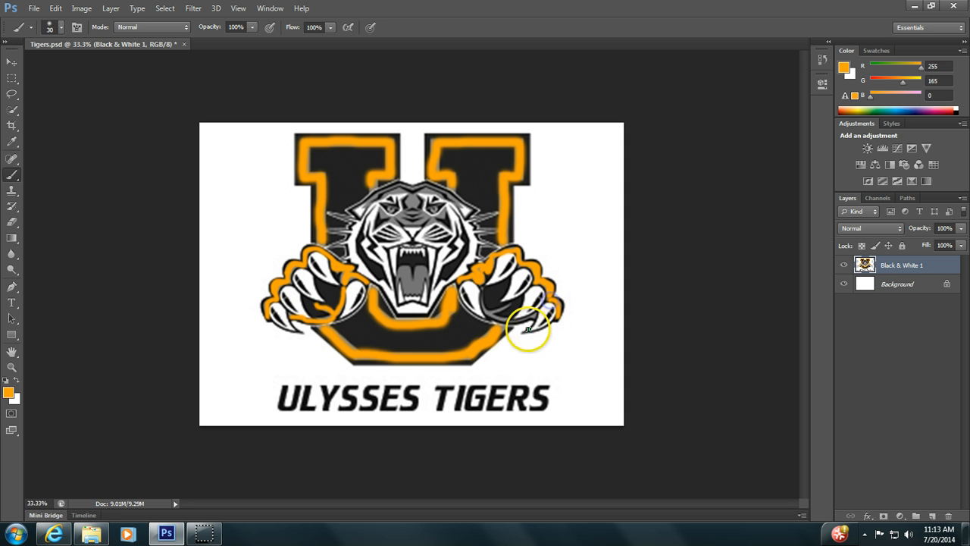
left_click(482, 288)
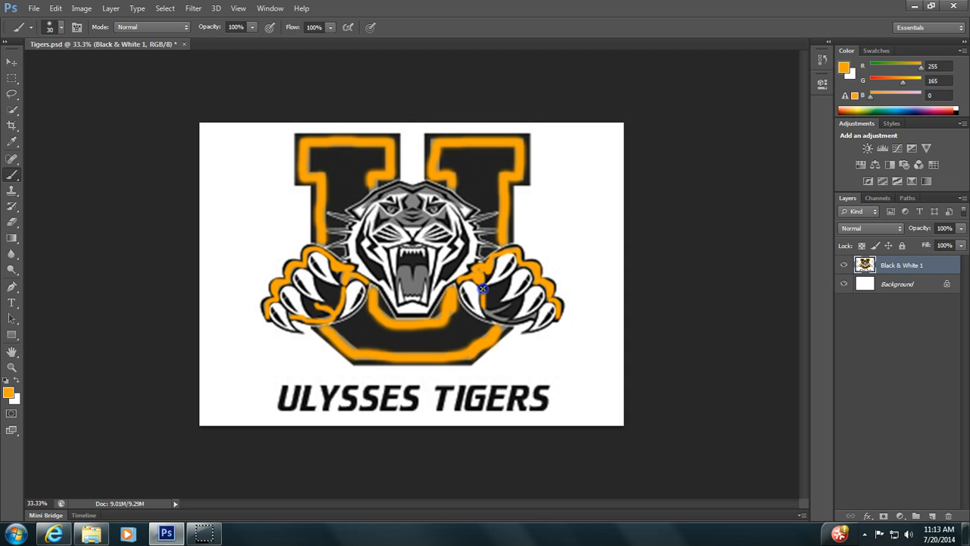
mouse_move(482, 288)
left_mouse_down()
mouse_move(493, 313)
mouse_move(535, 317)
mouse_move(494, 309)
mouse_move(511, 303)
mouse_move(511, 317)
left_mouse_up()
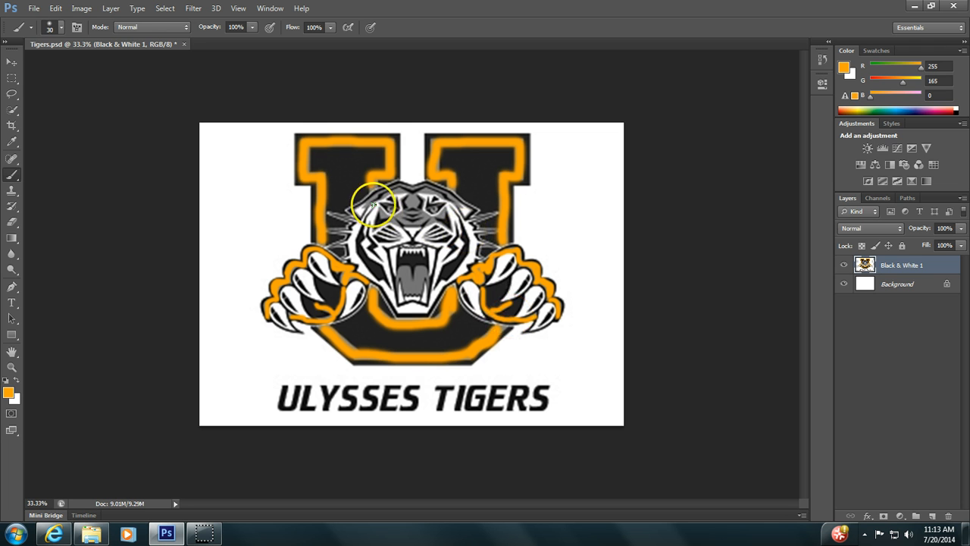
Paint the grey areas on the tiger's head, forehead, below the eyes and across the nose bridge orange
left_click(365, 205)
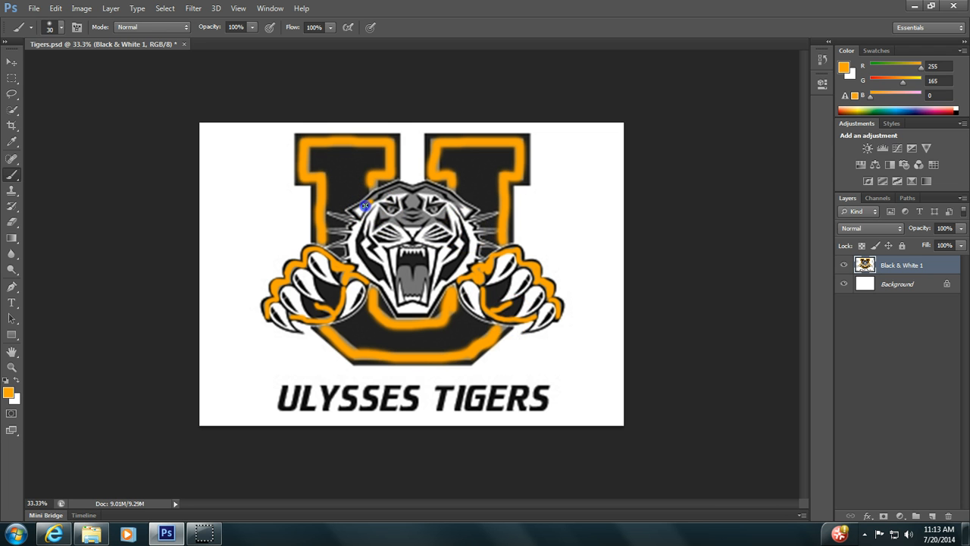
mouse_move(394, 184)
left_mouse_down()
mouse_move(434, 186)
mouse_move(456, 202)
mouse_move(424, 192)
left_mouse_up()
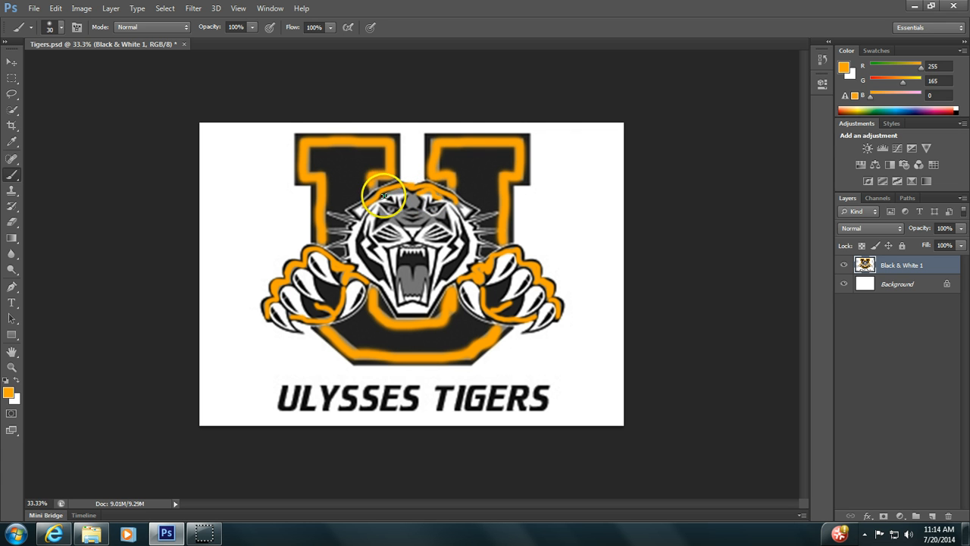
left_click_drag(385, 197, 385, 196)
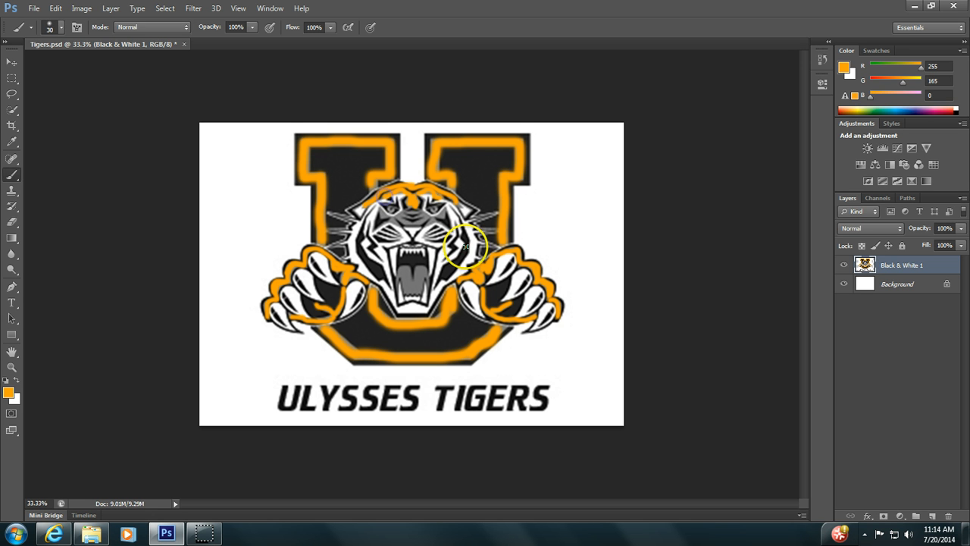
left_click(427, 225)
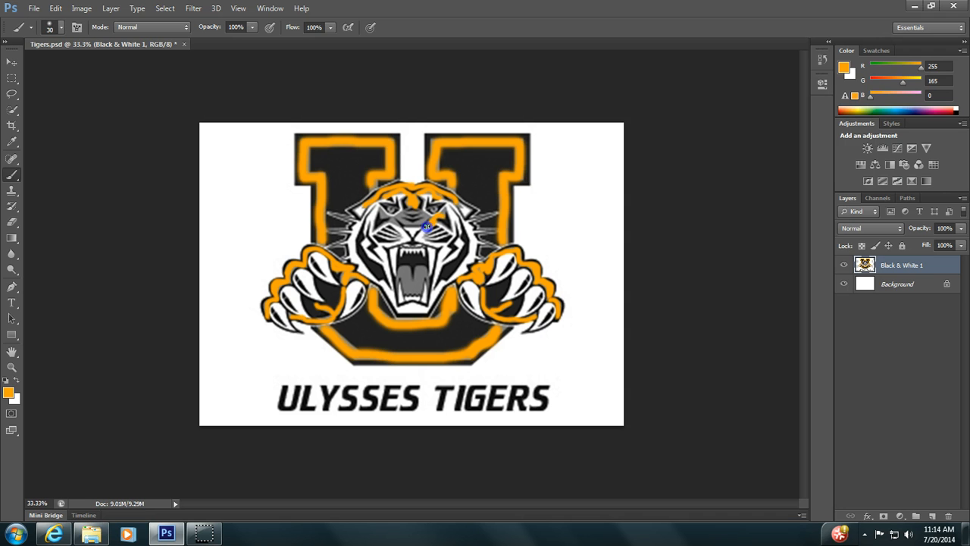
left_click_drag(427, 226, 379, 210)
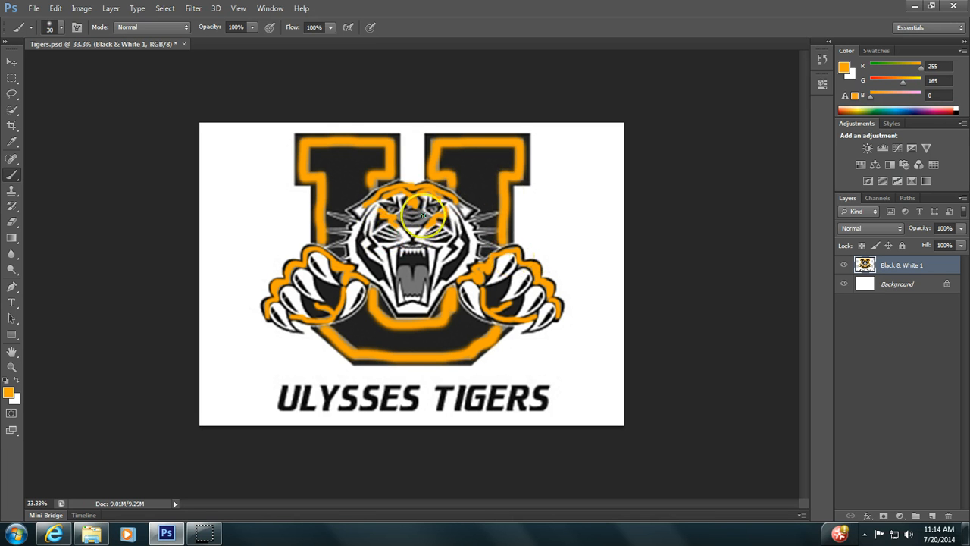
left_click(399, 215)
left_click_drag(399, 215, 424, 221)
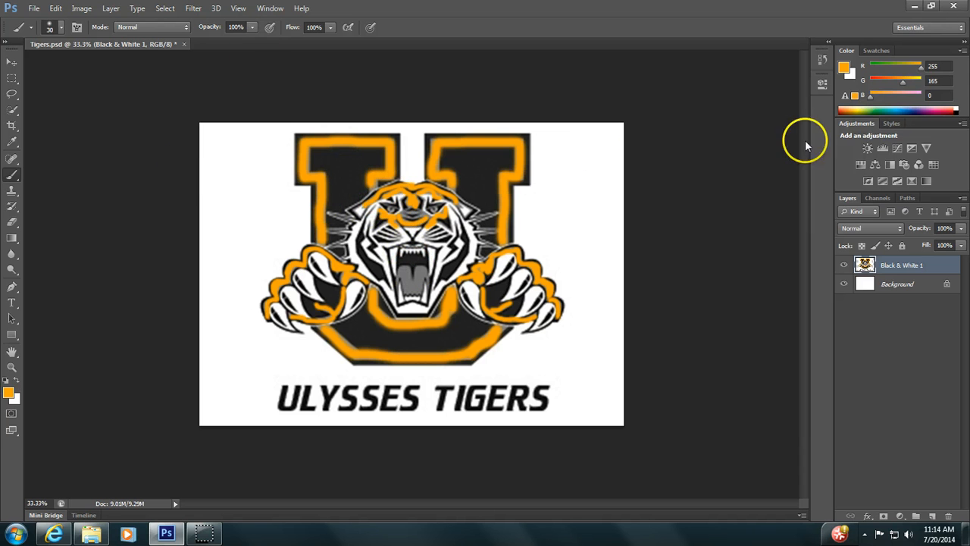
Set the foreground colour's green value to 0 and paint the grey tongue inside the tiger's mouth red
left_click(940, 80)
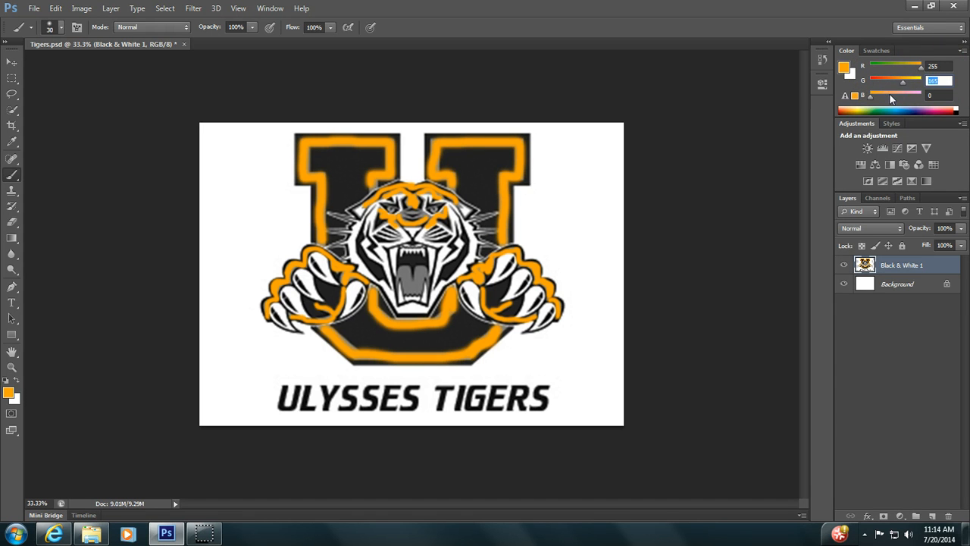
type("0")
key("Return")
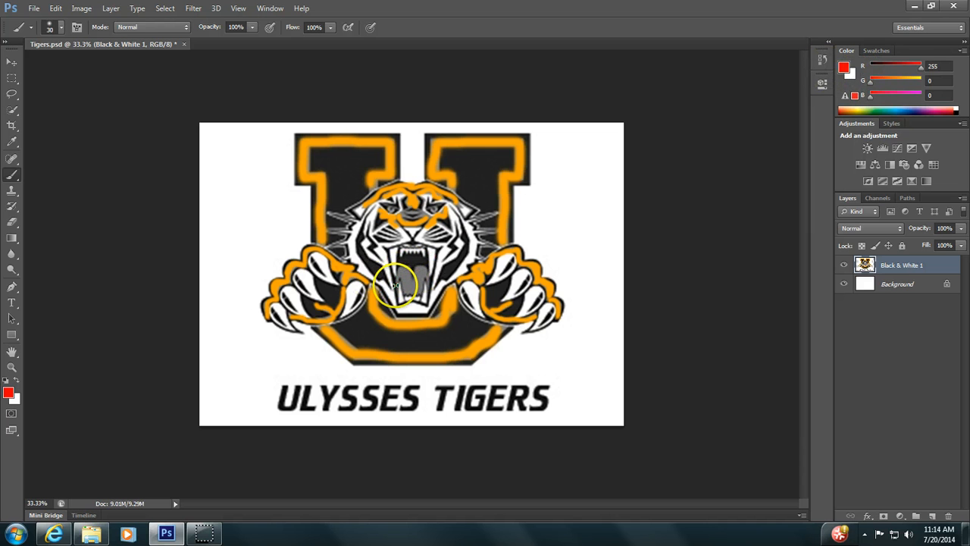
left_click_drag(396, 285, 396, 283)
mouse_move(395, 283)
left_mouse_down()
mouse_move(419, 272)
mouse_move(423, 296)
mouse_move(424, 265)
mouse_move(428, 282)
mouse_move(408, 286)
mouse_move(427, 275)
mouse_move(424, 283)
left_mouse_up()
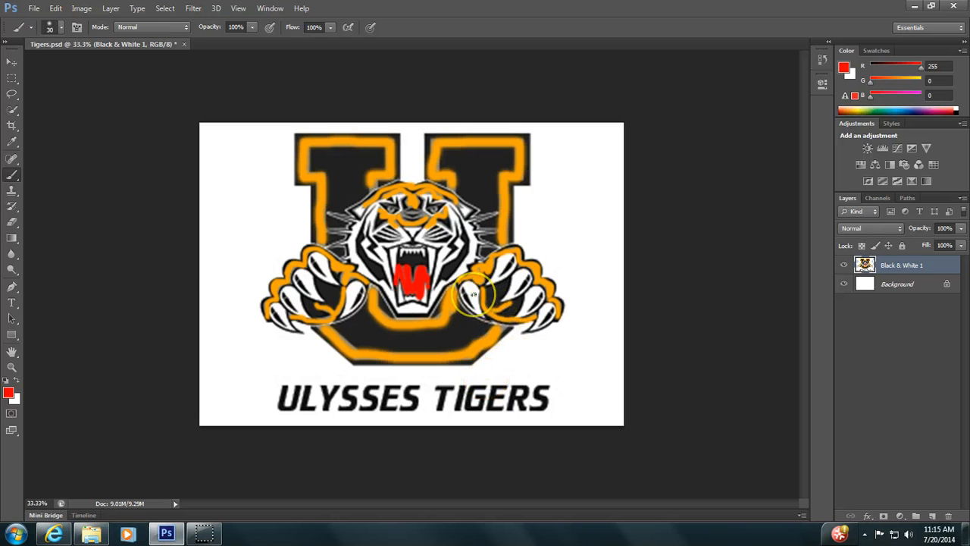
Select the ULYSSES TIGERS text below the logo with the Rectangular Marquee tool
left_click(17, 79)
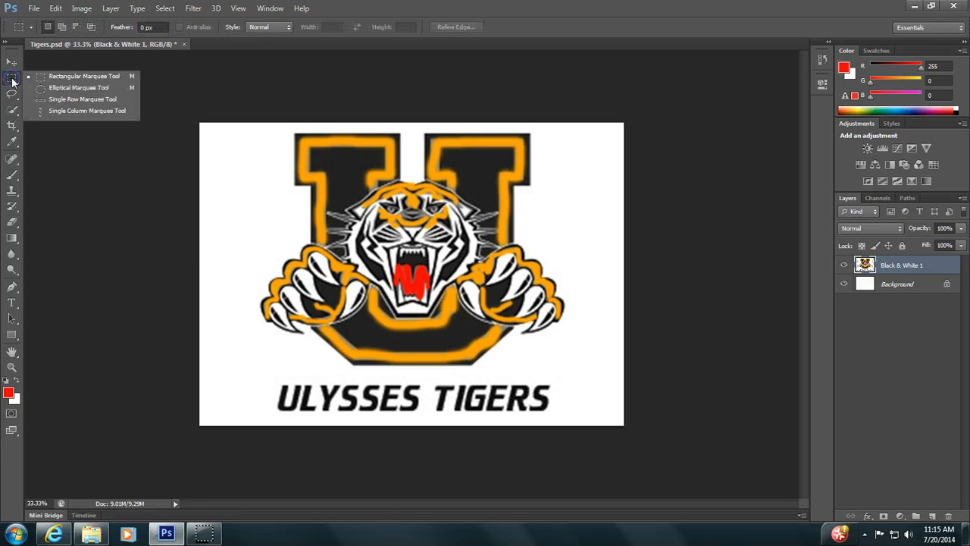
left_click(60, 76)
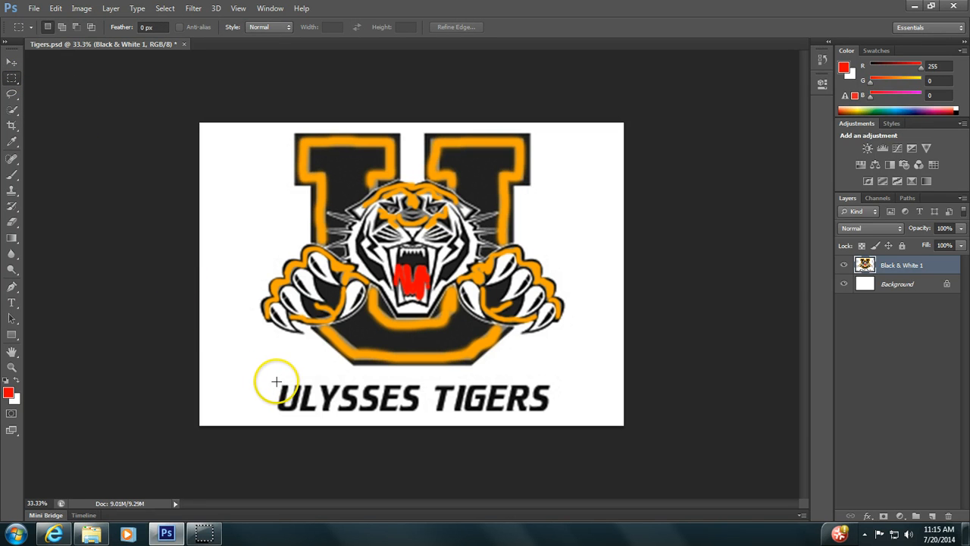
left_click_drag(279, 381, 278, 406)
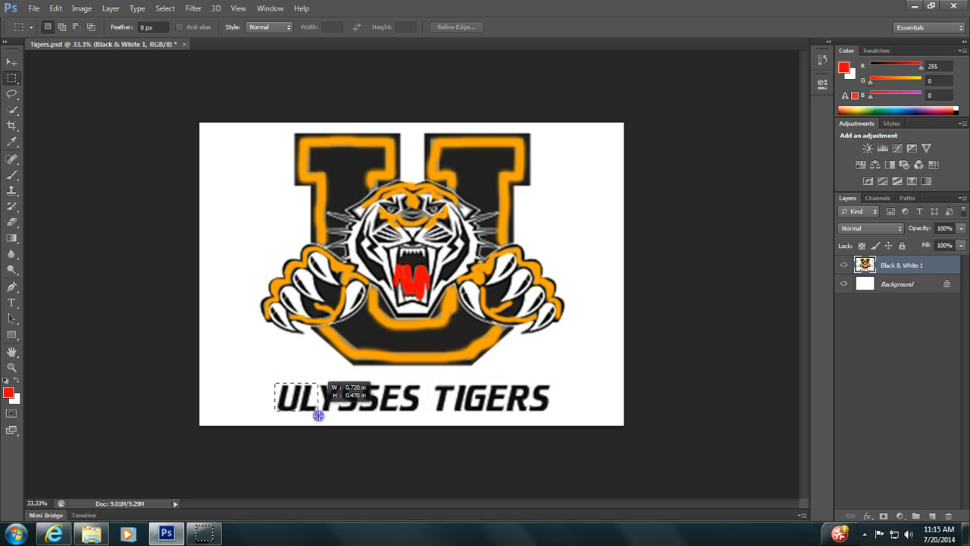
left_click_drag(349, 412, 554, 414)
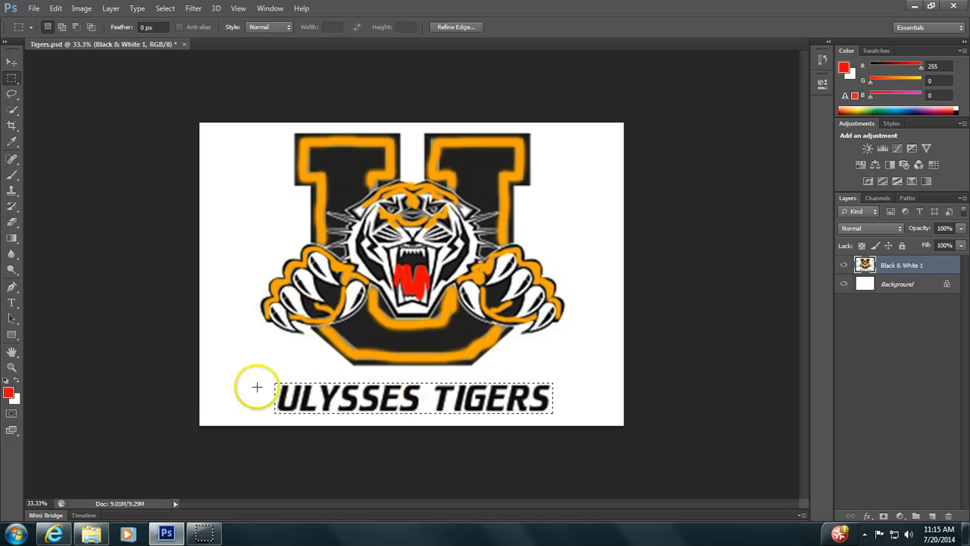
Remove the selected text with a Content-Aware fill in Normal mode at 100% opacity
left_click(75, 26)
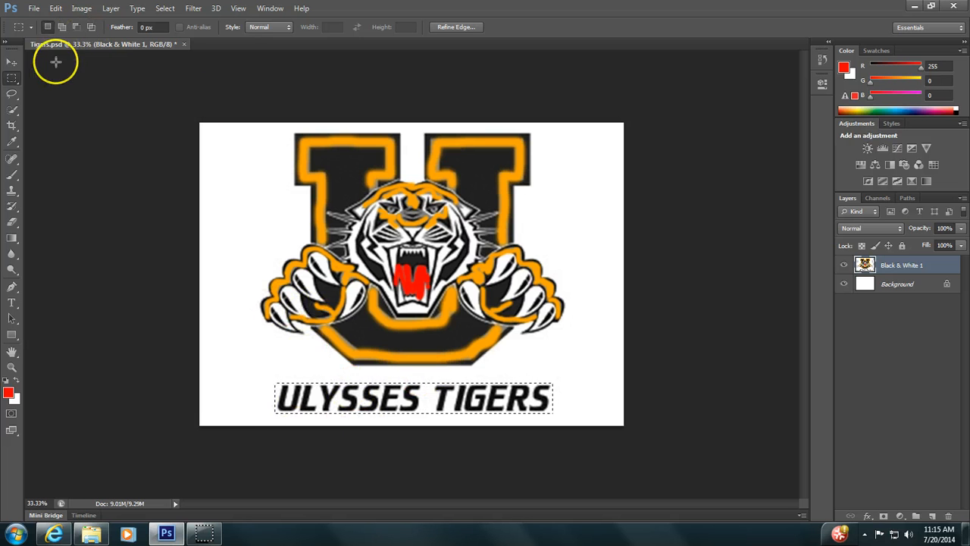
left_click(57, 9)
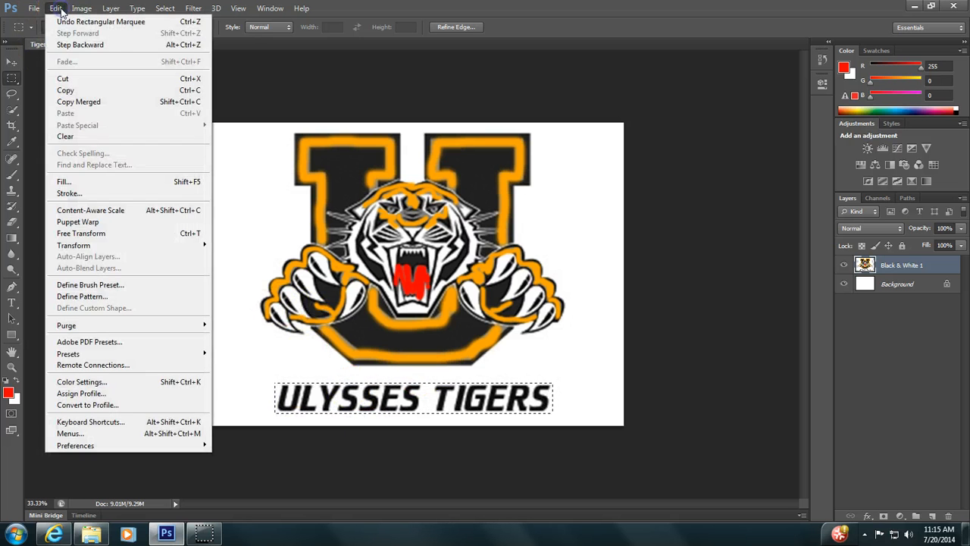
left_click(77, 182)
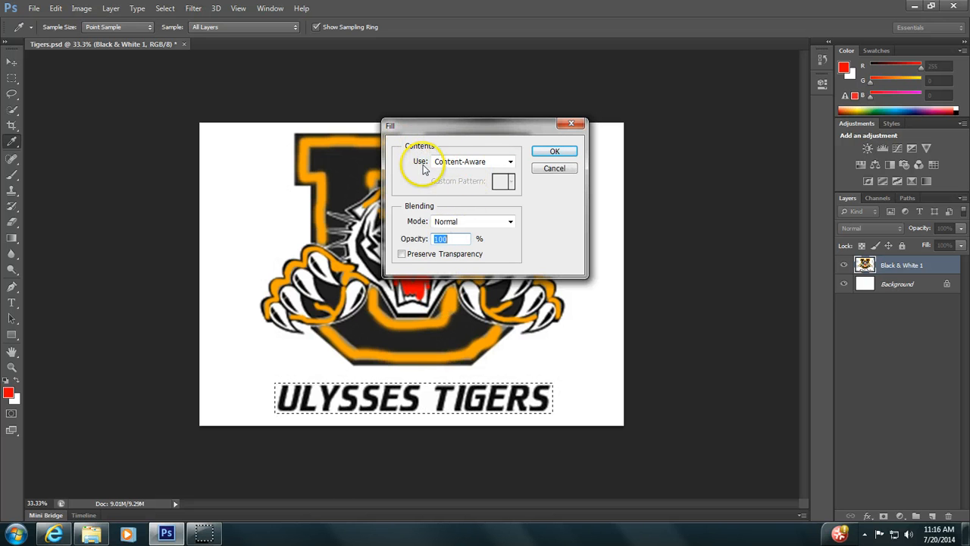
left_click(554, 151)
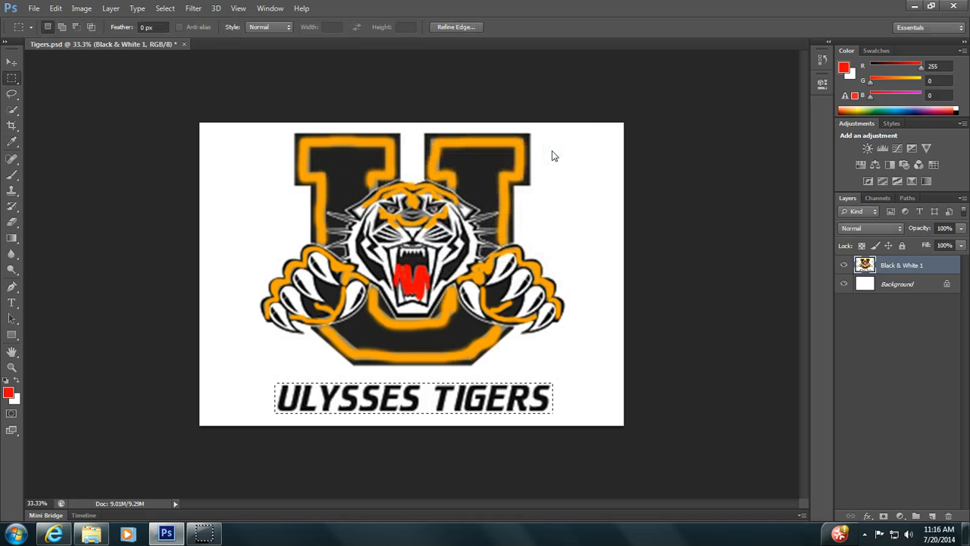
key("Delete")
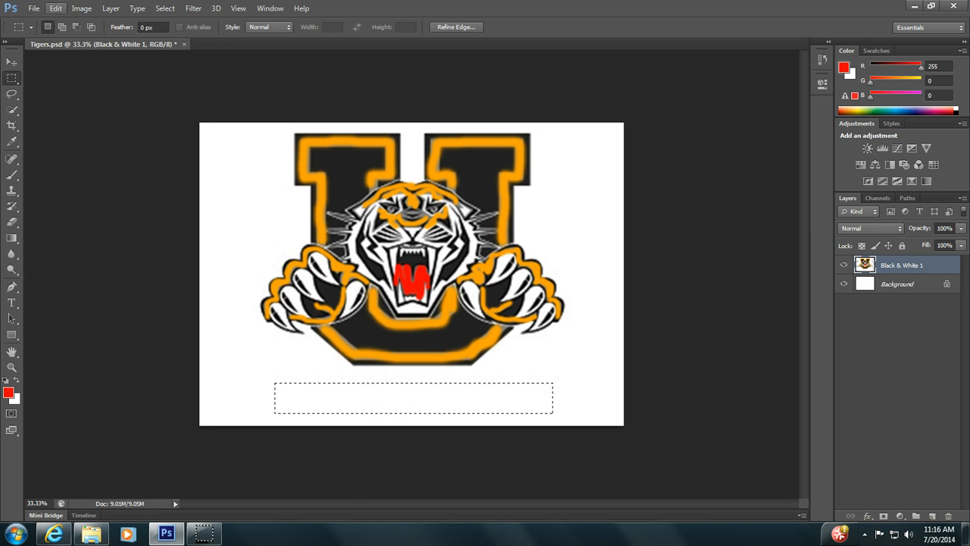
Undo the Content-Aware fill and step the history back to the last brush stroke before the marquee selection
left_click(56, 8)
left_click(72, 22)
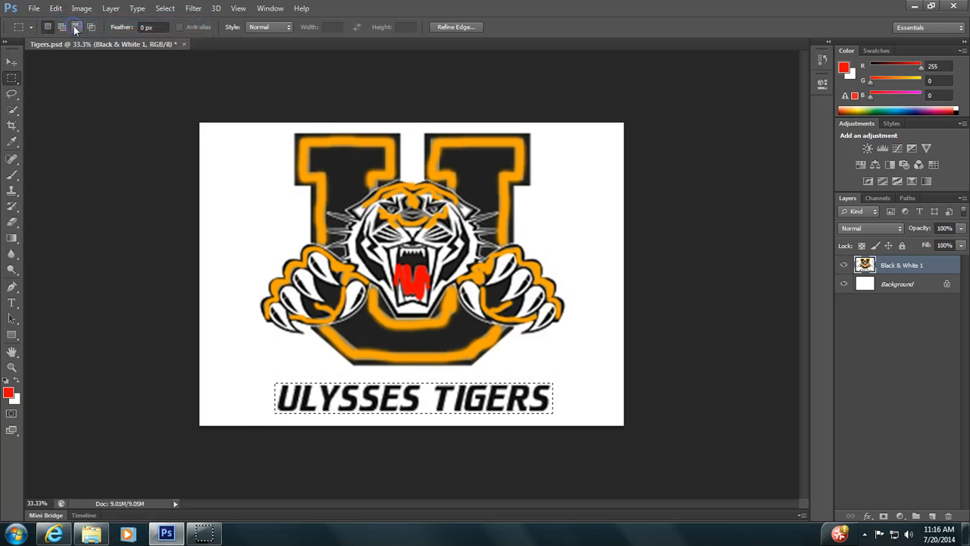
left_click(56, 8)
left_click(54, 9)
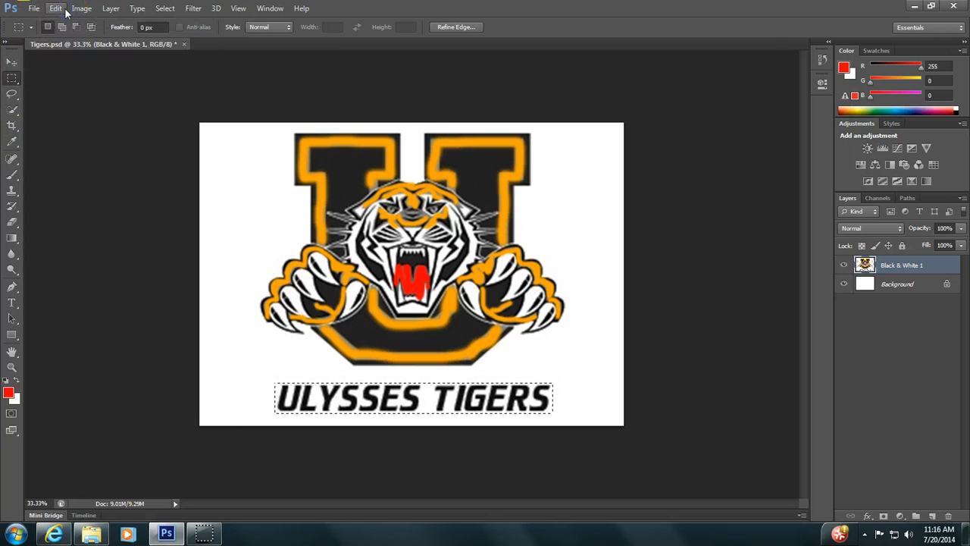
left_click(822, 60)
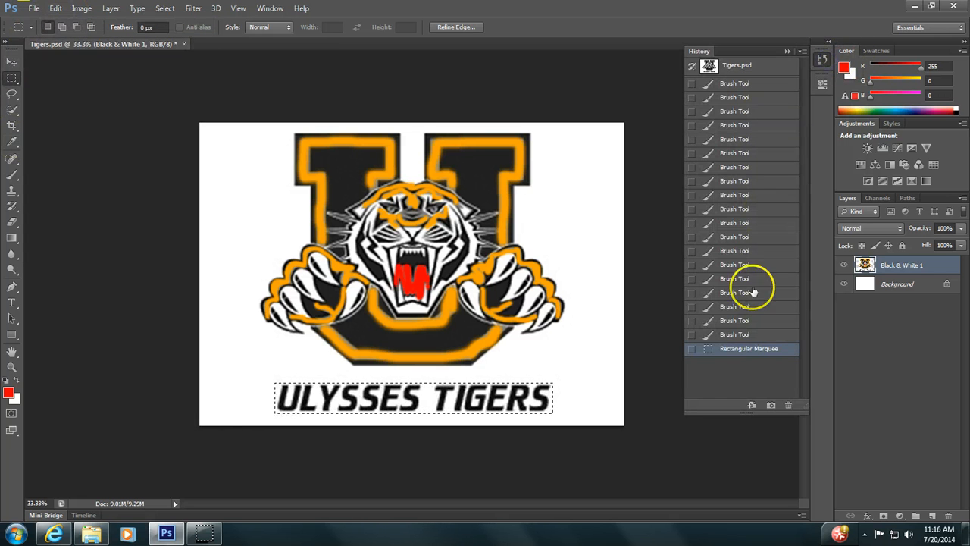
left_click(745, 334)
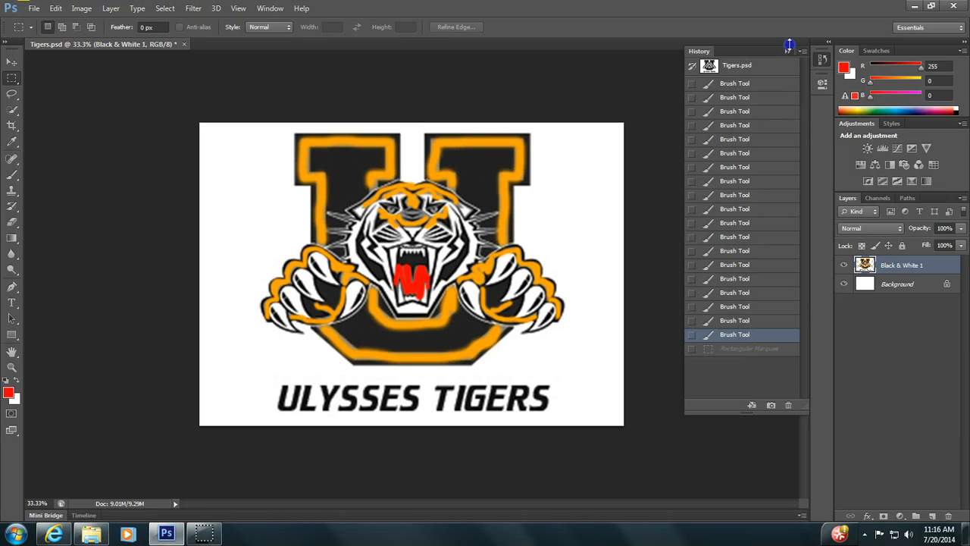
left_click(789, 51)
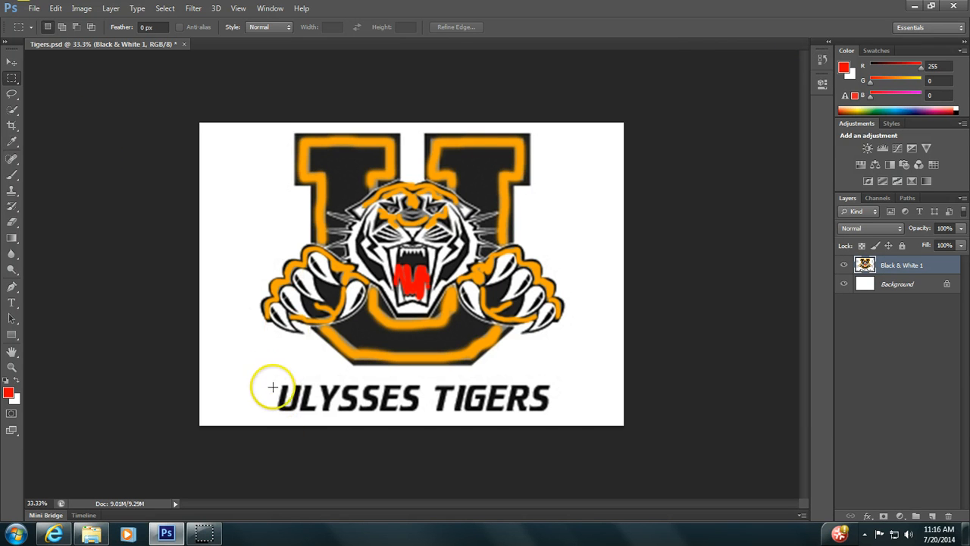
Try a Content-Aware fill on a larger rectangular selection around the text, reaching the canvas's lower edge, and revert to the last brush stroke
left_click_drag(388, 422, 563, 426)
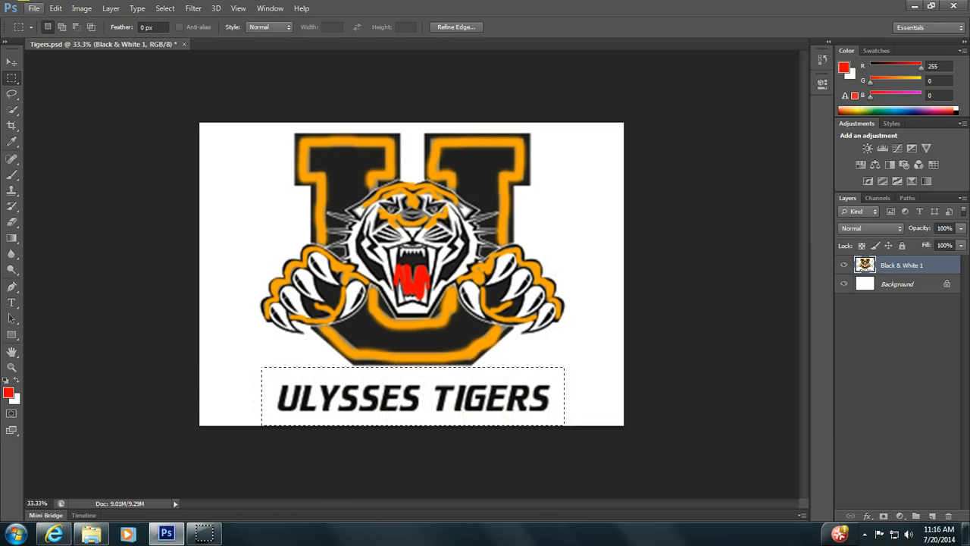
left_click(55, 7)
left_click(76, 180)
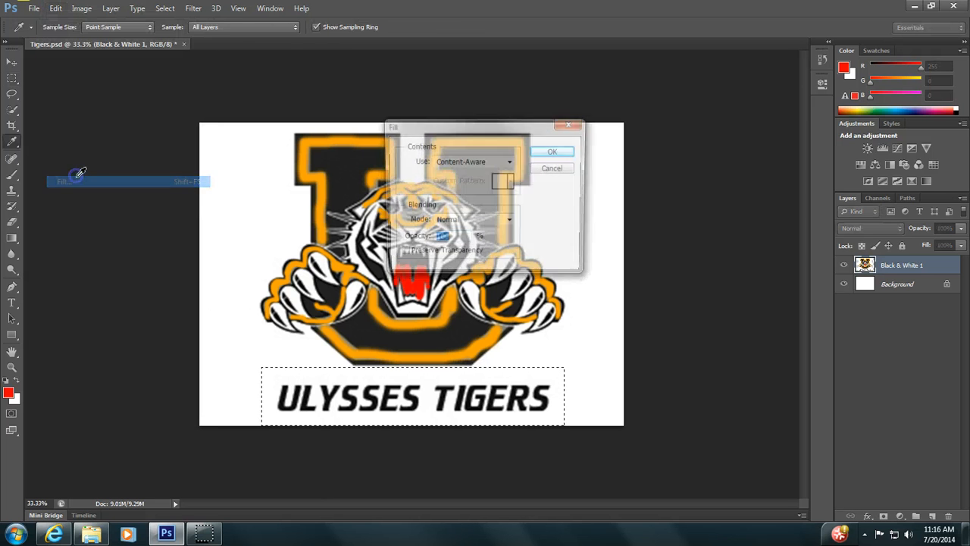
left_click(554, 151)
key("m")
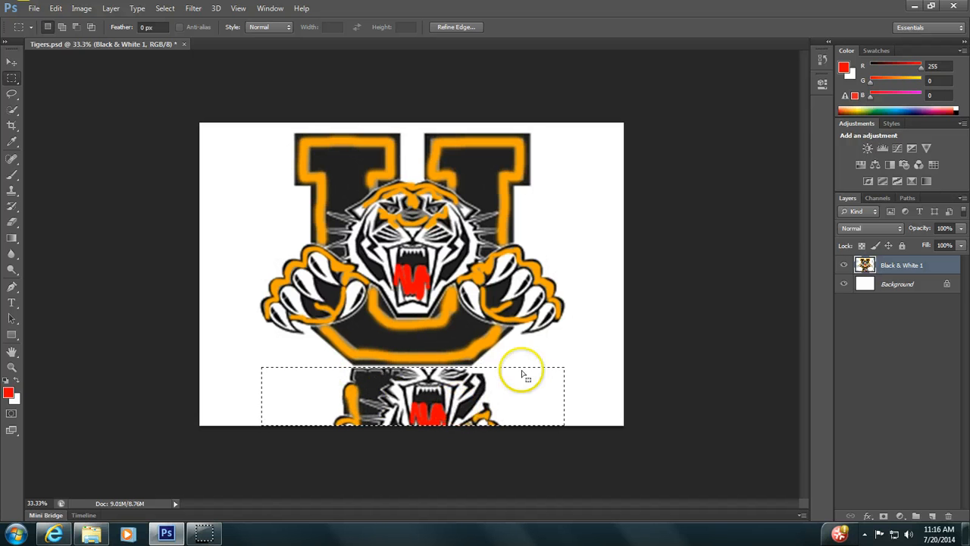
left_click(818, 61)
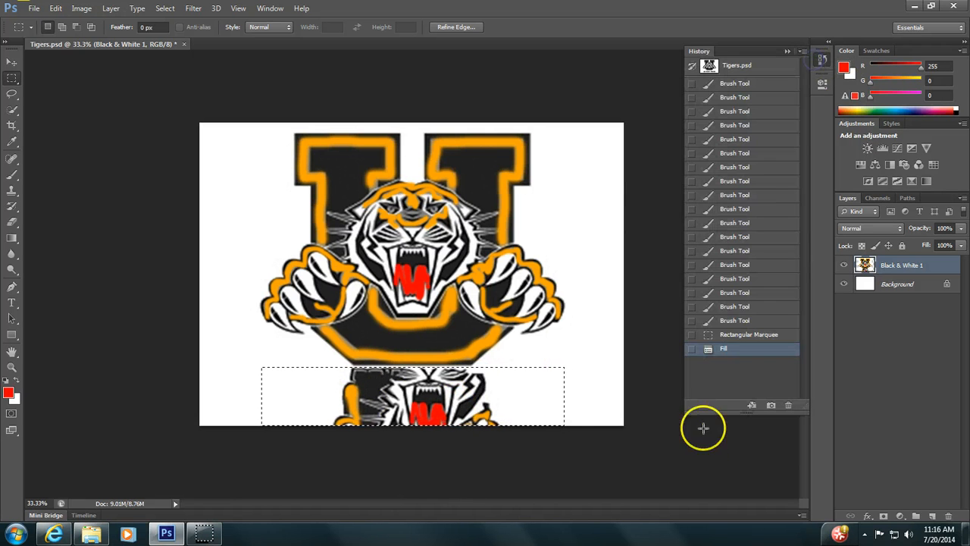
left_click(736, 321)
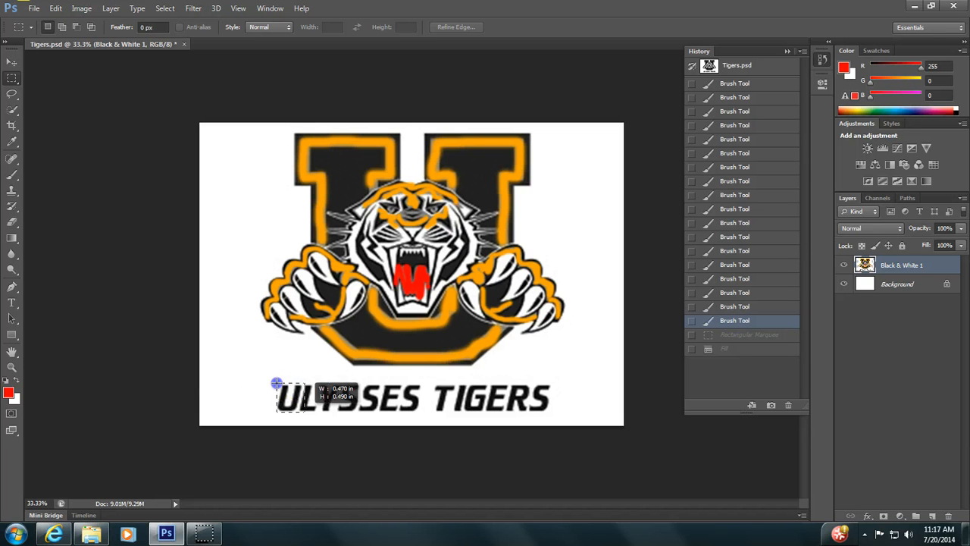
Draw a rectangular selection tightly around the ULYSSES TIGERS text and remove it with a Content-Aware fill at 100% opacity
left_click_drag(491, 418, 553, 412)
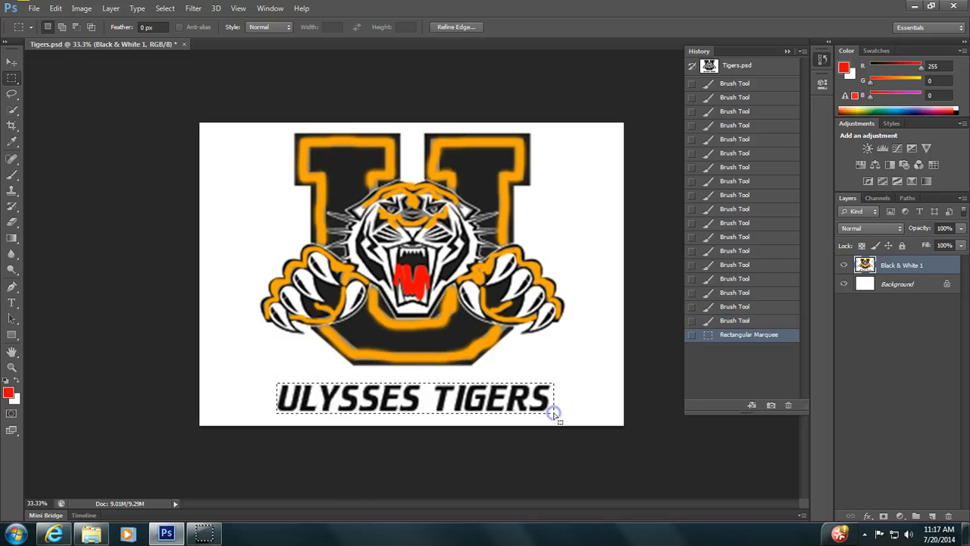
left_click(55, 8)
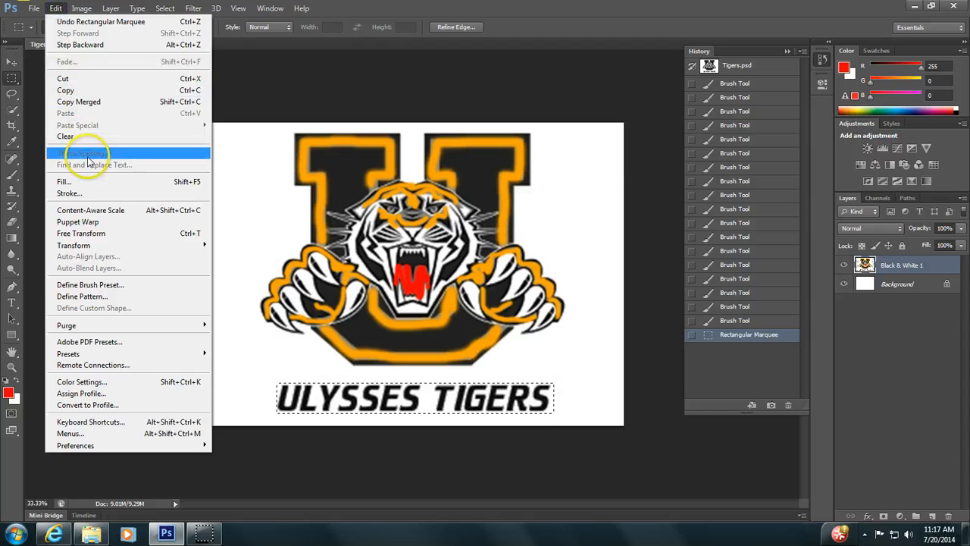
left_click(64, 181)
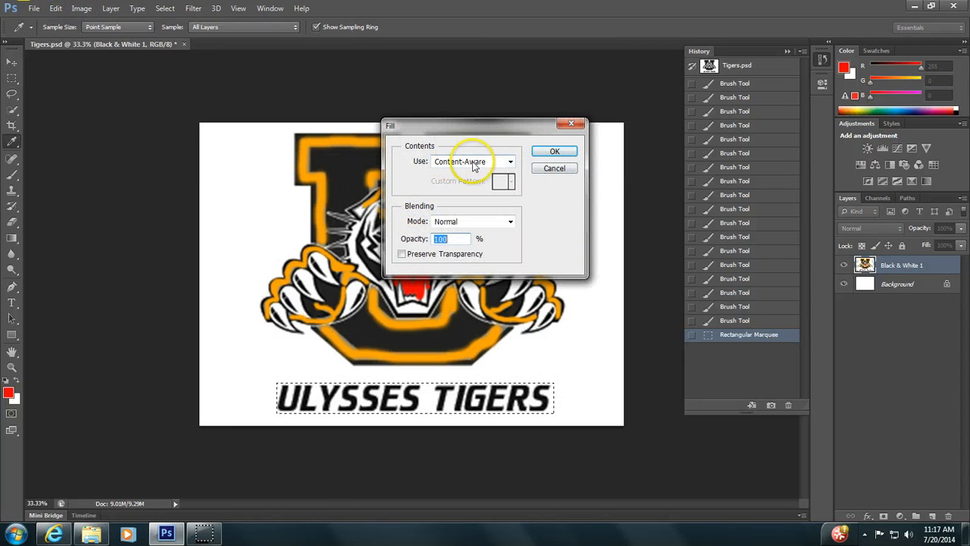
left_click(553, 152)
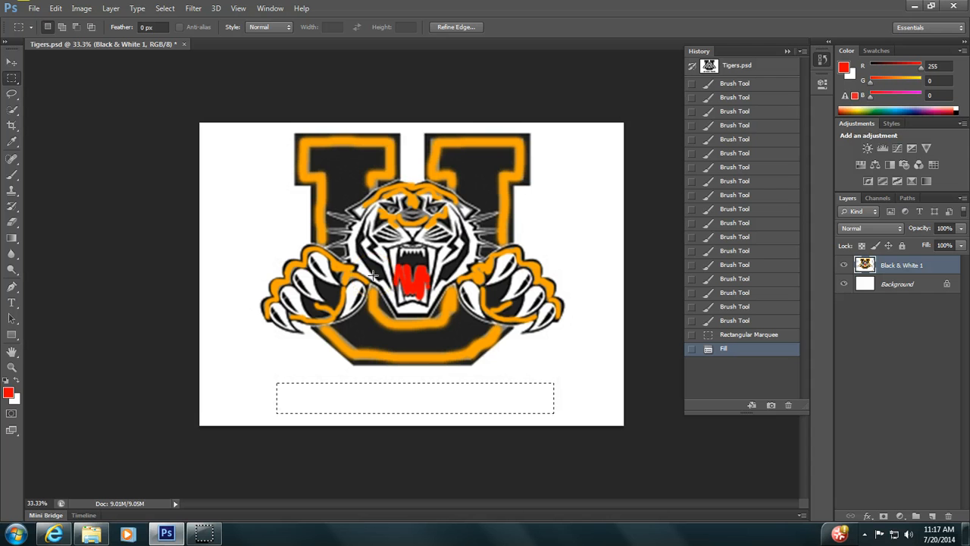
Save the document as Tigers.psd in Photoshop format in the Assignment 1 folder, with Maximize Compatibility enabled
left_click(34, 8)
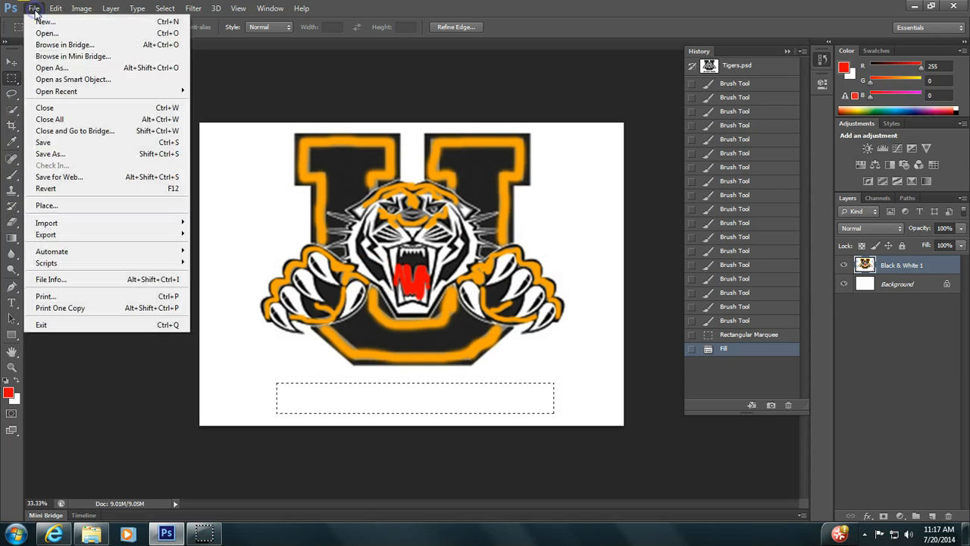
left_click(50, 153)
left_click(410, 101)
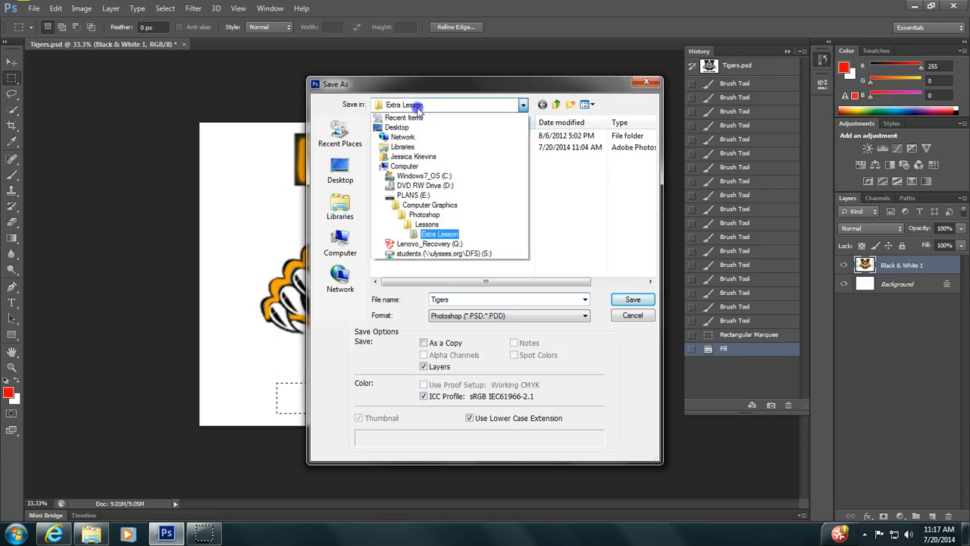
left_click(453, 210)
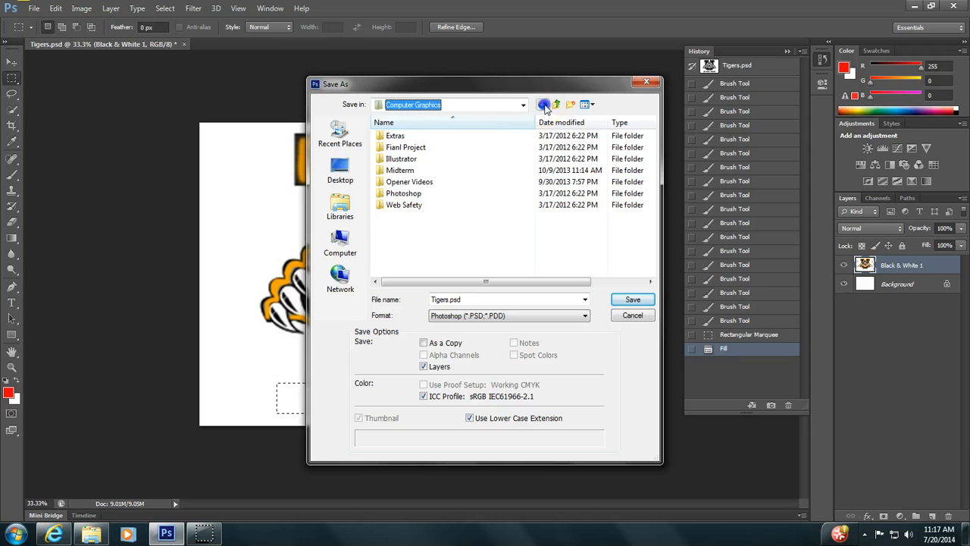
double_click(450, 191)
left_click(424, 147)
double_click(426, 135)
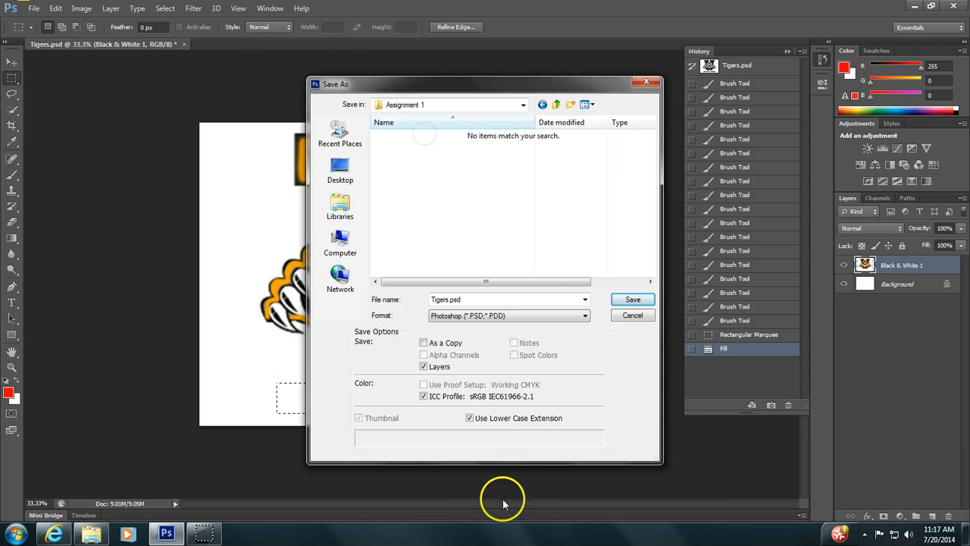
left_click(632, 300)
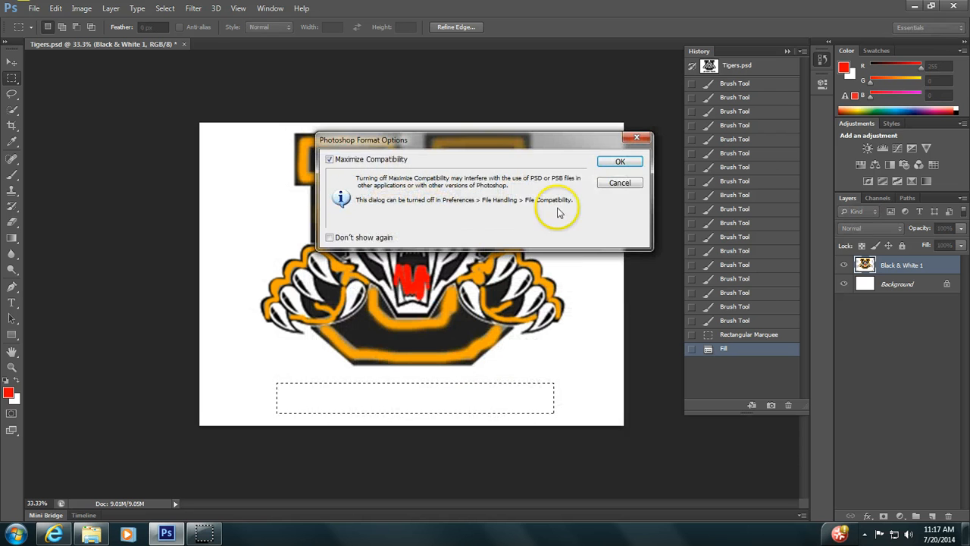
left_click(623, 160)
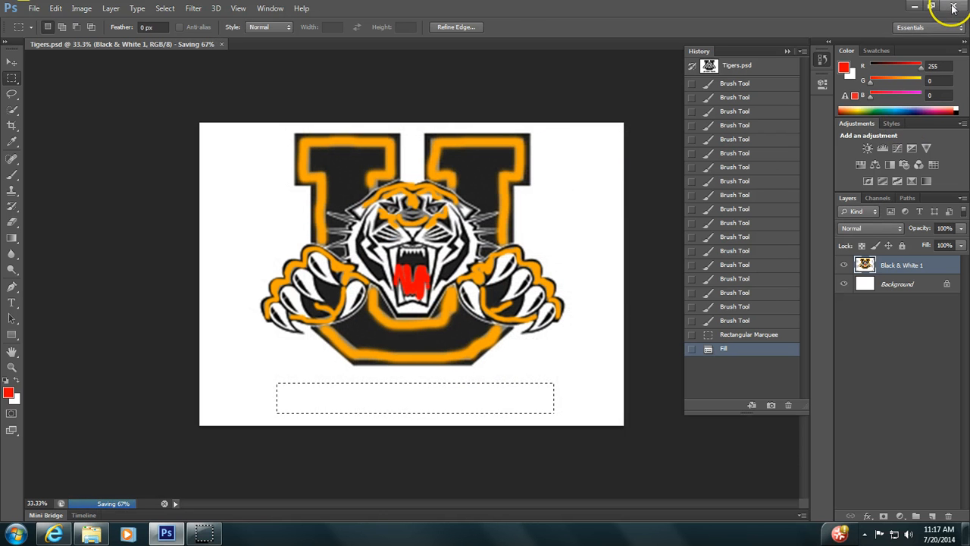